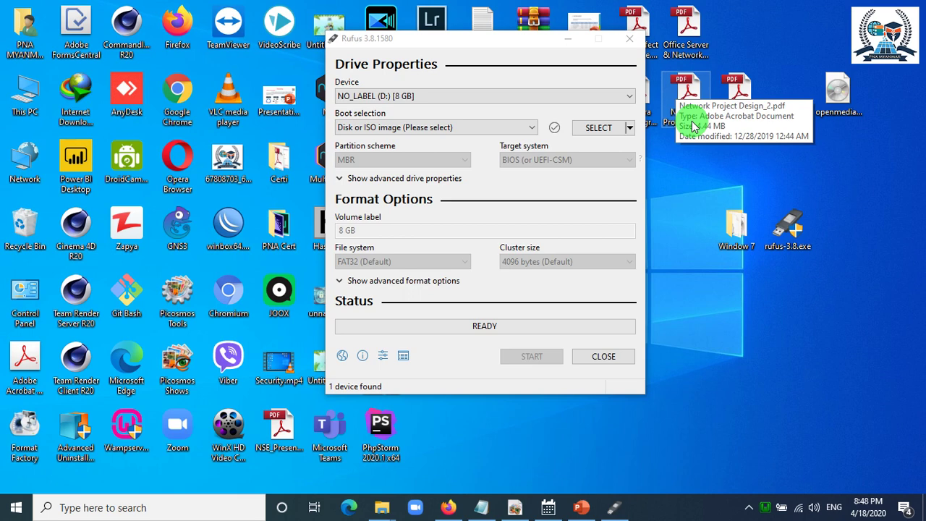
{"action": "left_click", "coordinate": [789, 241]}
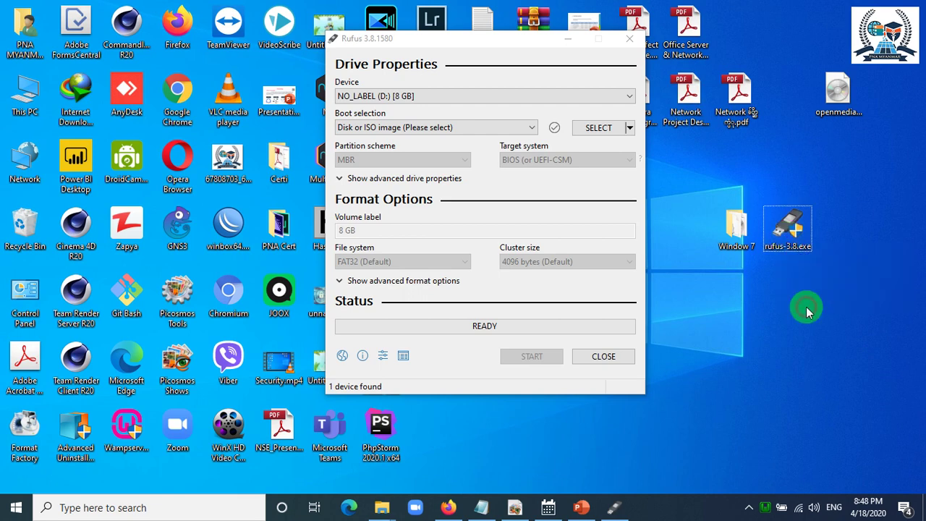
{"action": "left_click", "coordinate": [89, 515]}
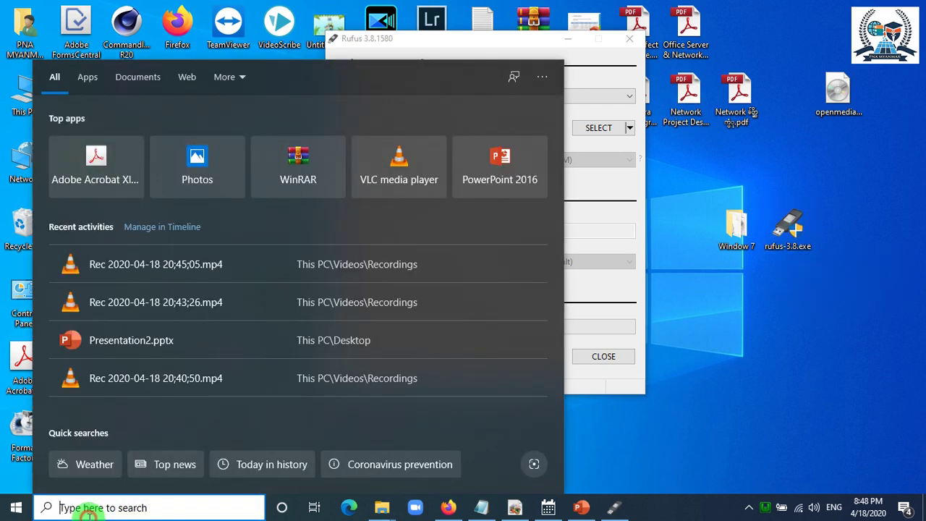
{"action": "left_click", "coordinate": [685, 390]}
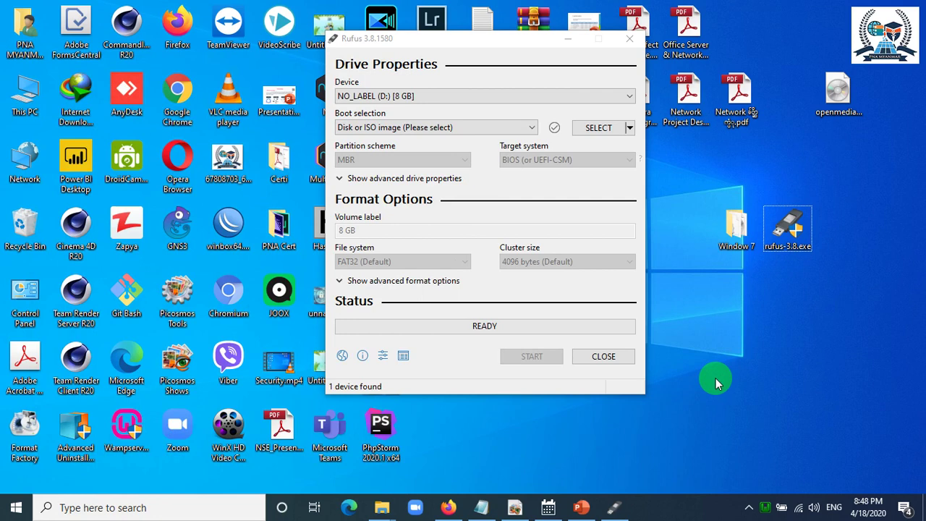
Step: Close the Rufus window and move the Window 7 folder and rufus-3.8.exe near each other on the desktop's Windows logo
{"action": "left_click", "coordinate": [629, 39]}
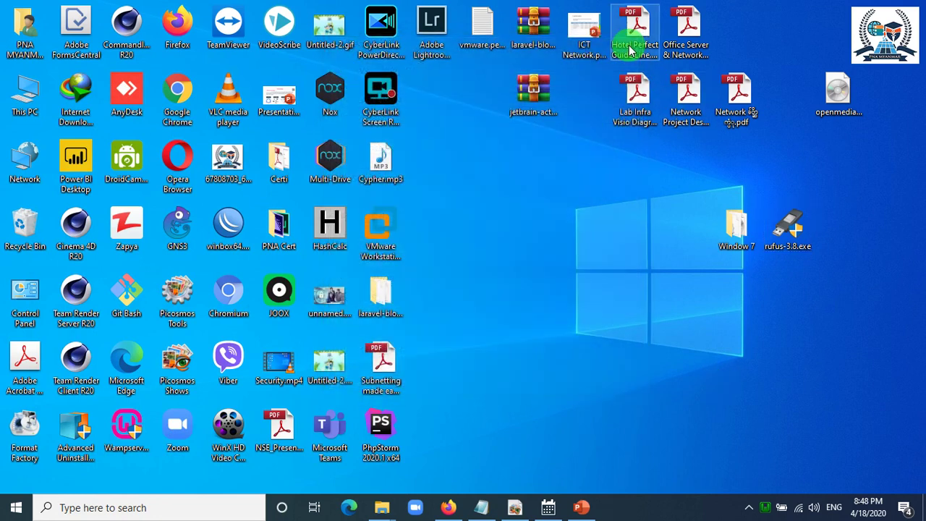
{"action": "left_click_drag", "start_coordinate": [734, 230], "coordinate": [584, 230]}
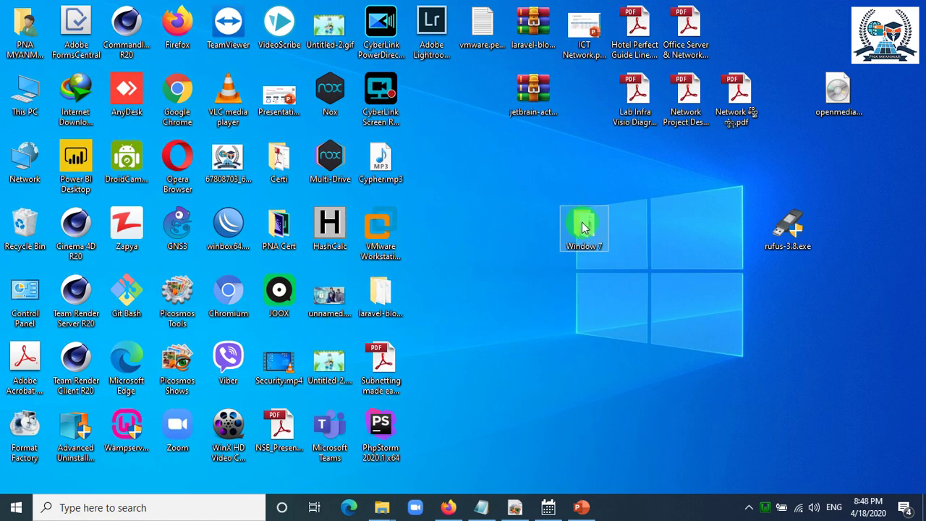
{"action": "left_click_drag", "start_coordinate": [787, 228], "coordinate": [685, 226]}
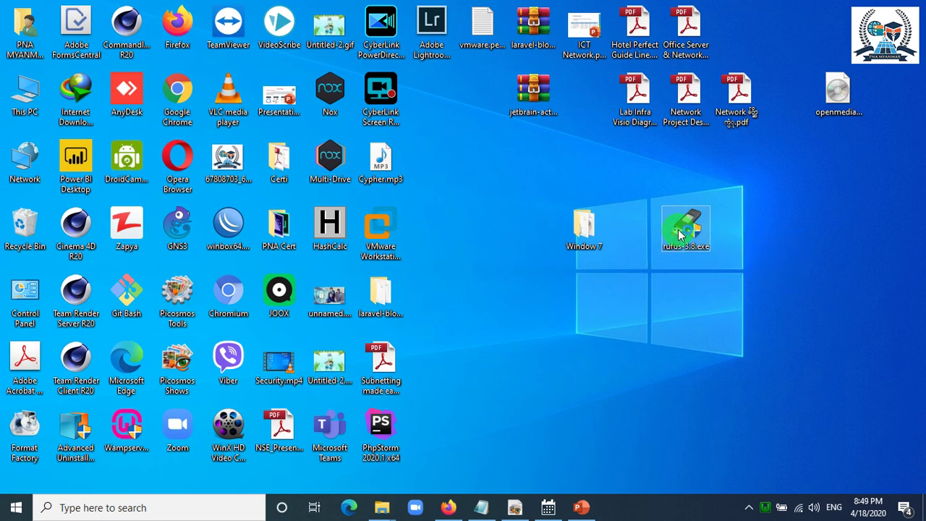
Step: Launch rufus-3.8.exe, check the NO_LABEL (D:) [8 GB] device, and choose Disk or ISO image as the boot selection
{"action": "double_click", "coordinate": [678, 233]}
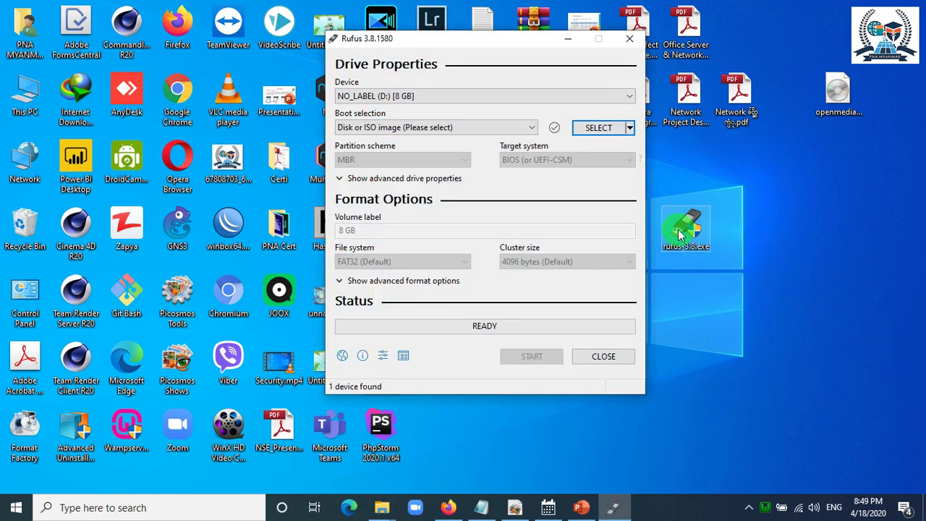
{"action": "left_click", "coordinate": [405, 102]}
{"action": "left_click", "coordinate": [404, 102]}
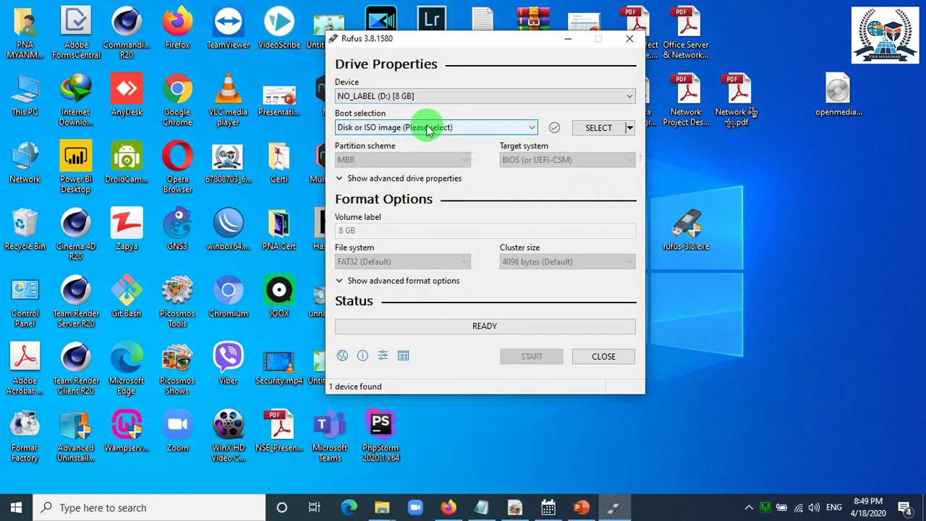
{"action": "left_click", "coordinate": [430, 130]}
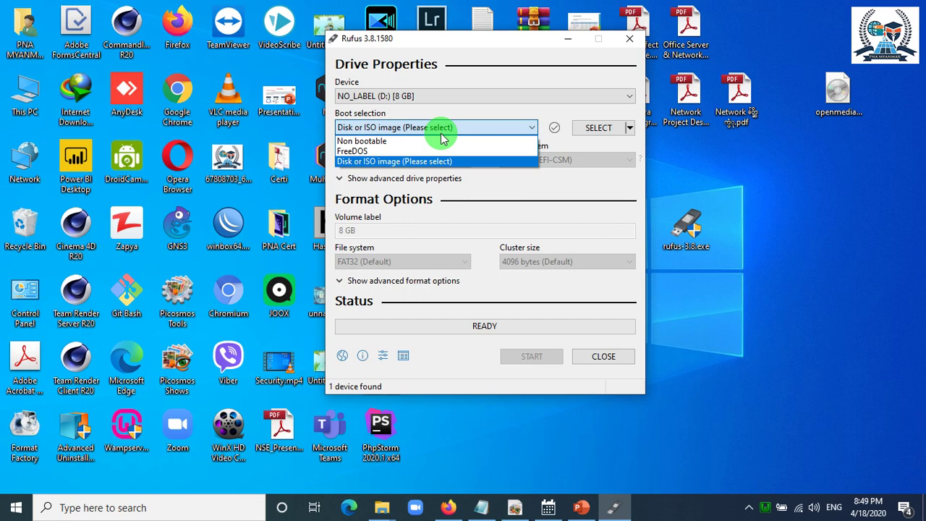
{"action": "left_click", "coordinate": [393, 162]}
Step: Browse for the boot image in the Desktop's Window 7 folder and list all file types
{"action": "left_click", "coordinate": [597, 127]}
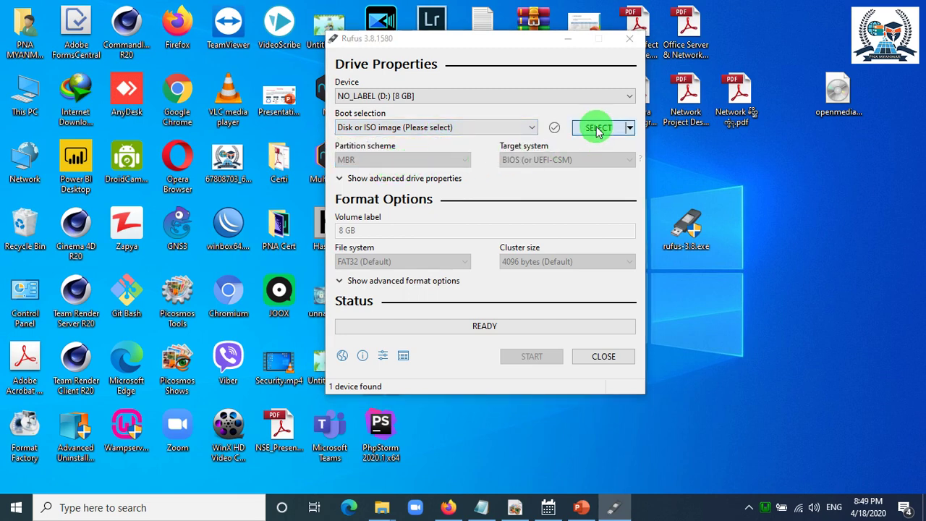
{"action": "left_click_drag", "start_coordinate": [581, 63], "coordinate": [724, 127]}
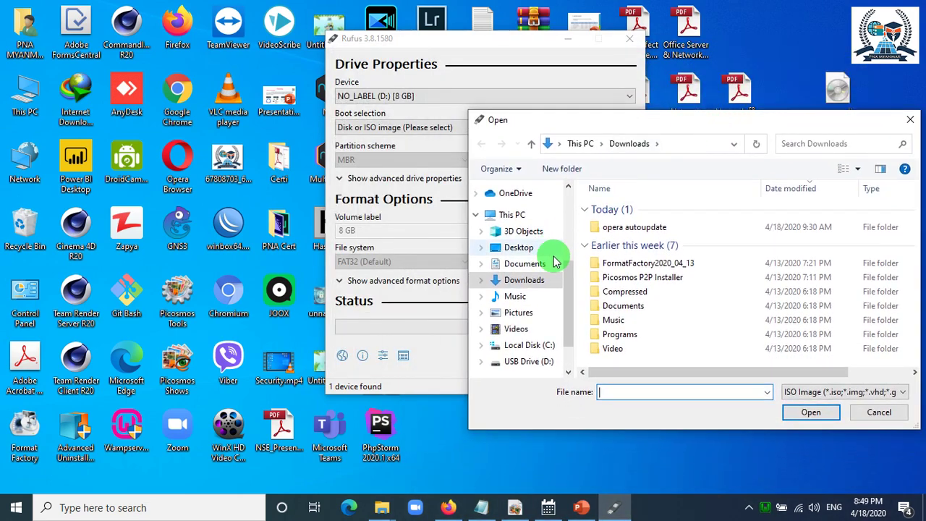
{"action": "left_click", "coordinate": [518, 253]}
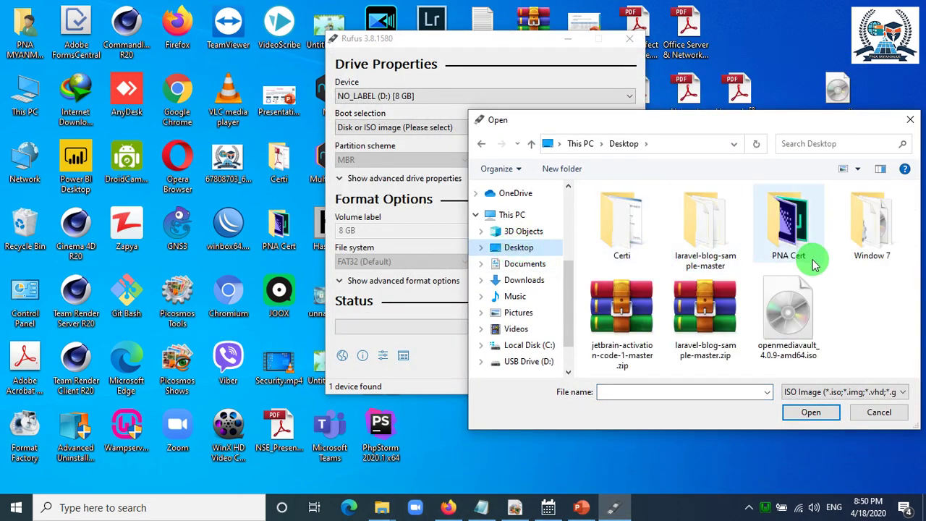
{"action": "double_click", "coordinate": [865, 224]}
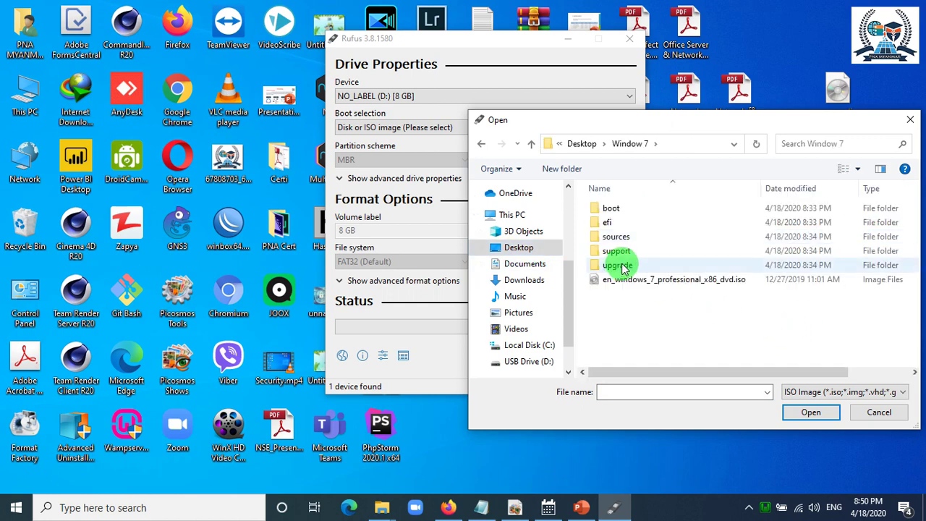
{"action": "left_click", "coordinate": [608, 209]}
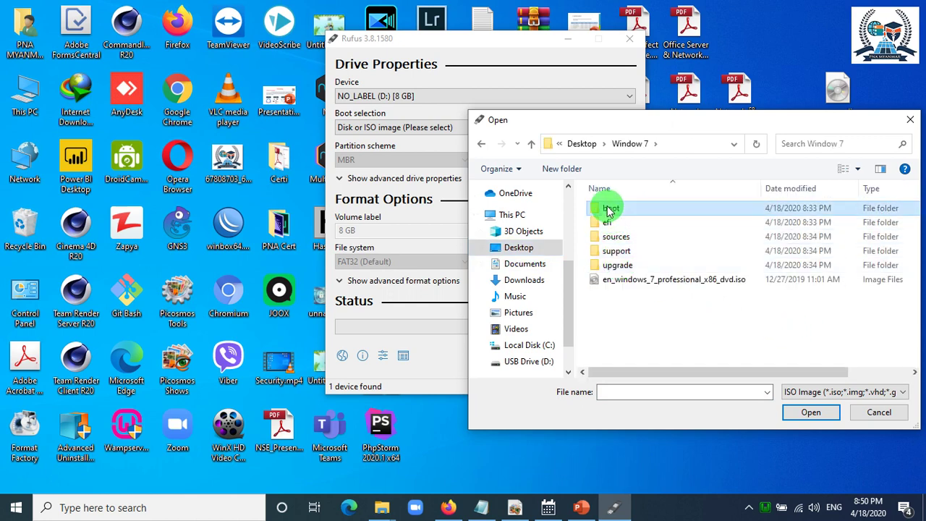
{"action": "left_click", "coordinate": [836, 392]}
{"action": "left_click", "coordinate": [803, 415]}
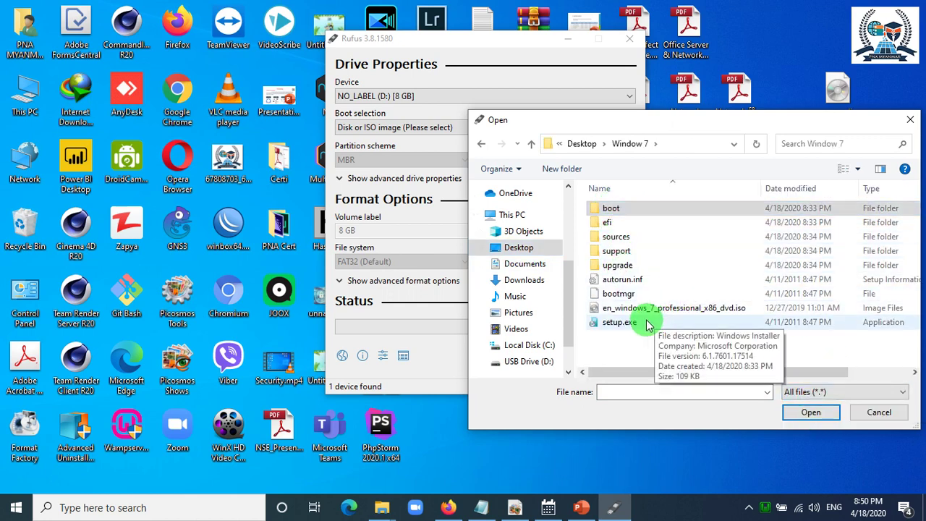
Step: Examine the Window 7 folder's setup folders and files, comparing setup.exe, bootmgr and autorun.inf with the Windows 7 ISO
{"action": "left_click", "coordinate": [620, 322]}
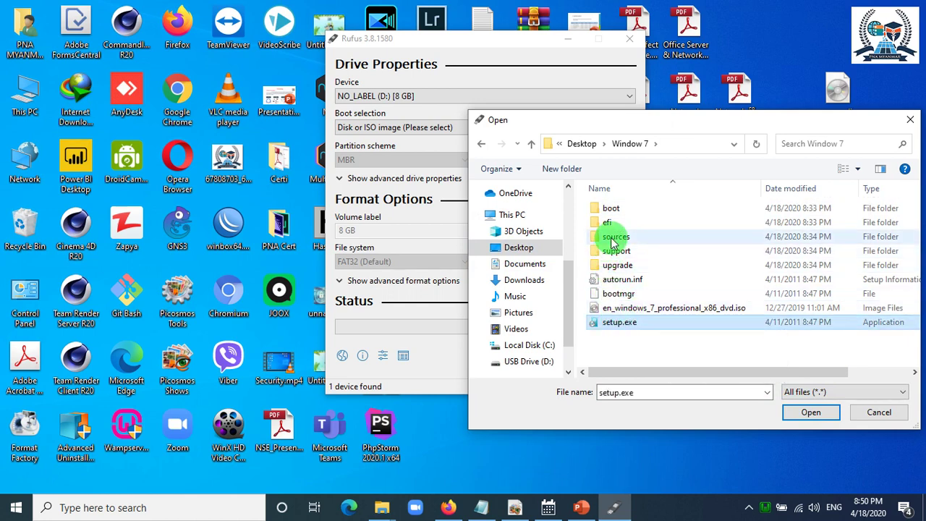
{"action": "left_click", "coordinate": [595, 209]}
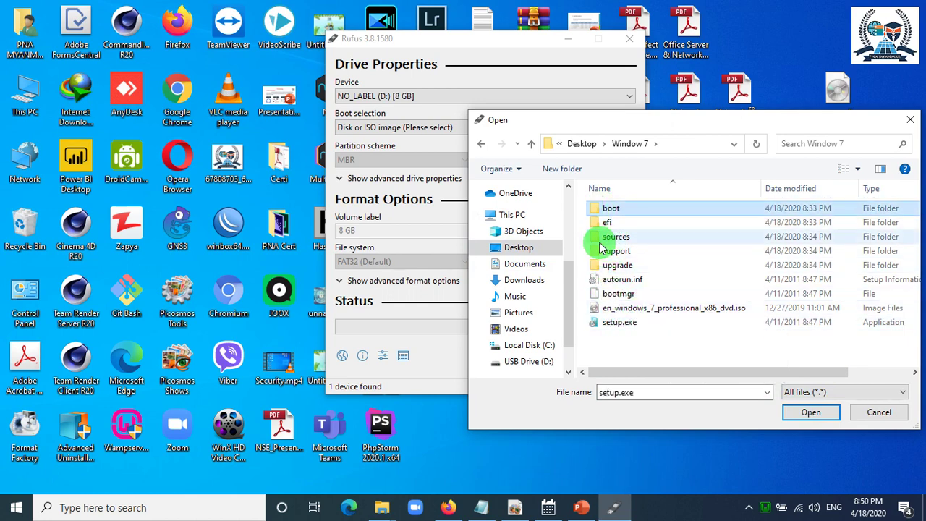
{"action": "left_click", "coordinate": [586, 207]}
{"action": "left_click", "coordinate": [623, 322]}
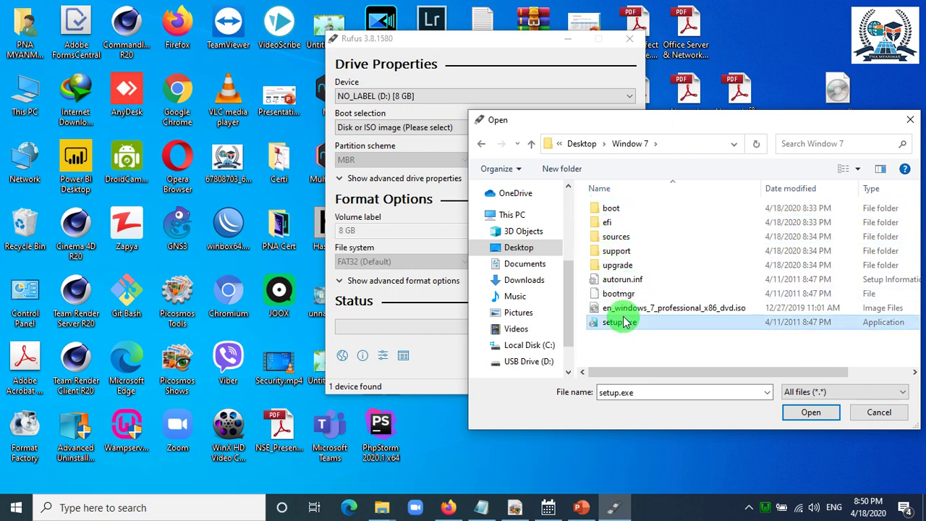
{"action": "left_click", "coordinate": [620, 310]}
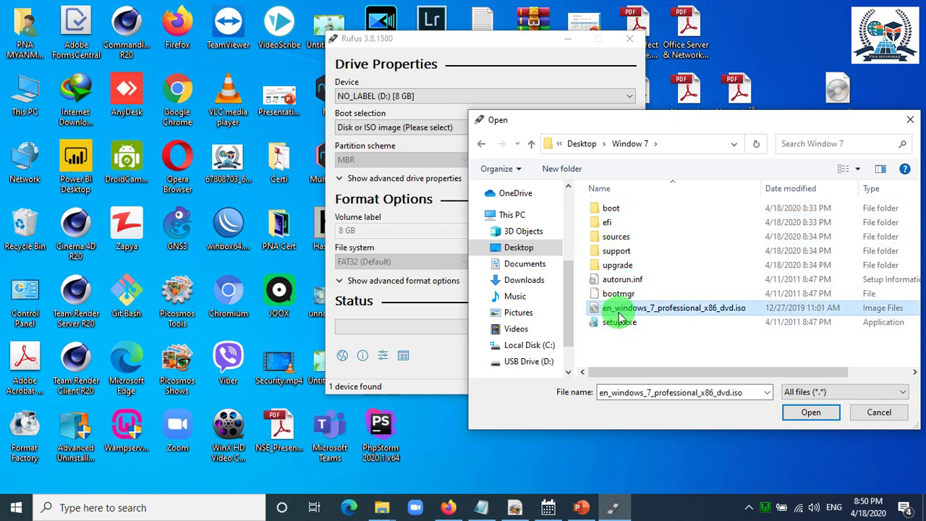
{"action": "left_click", "coordinate": [615, 236]}
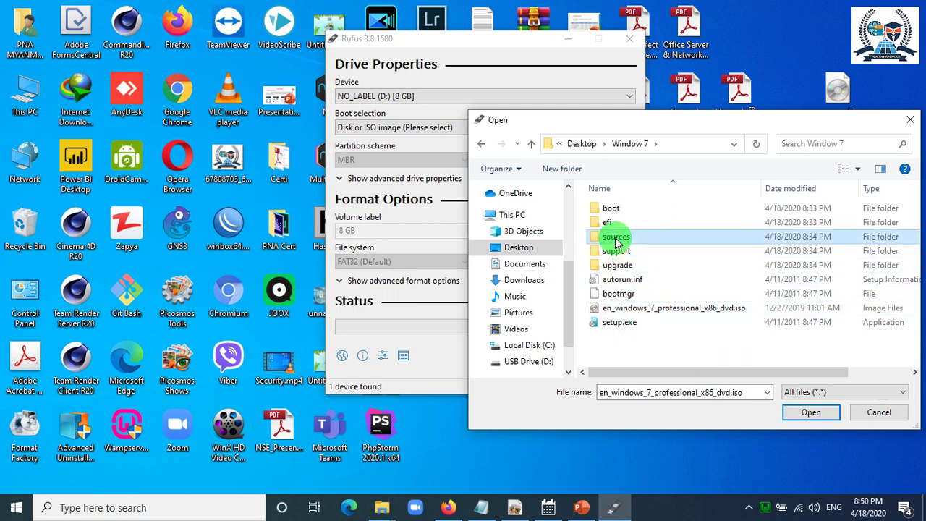
{"action": "left_click", "coordinate": [619, 293]}
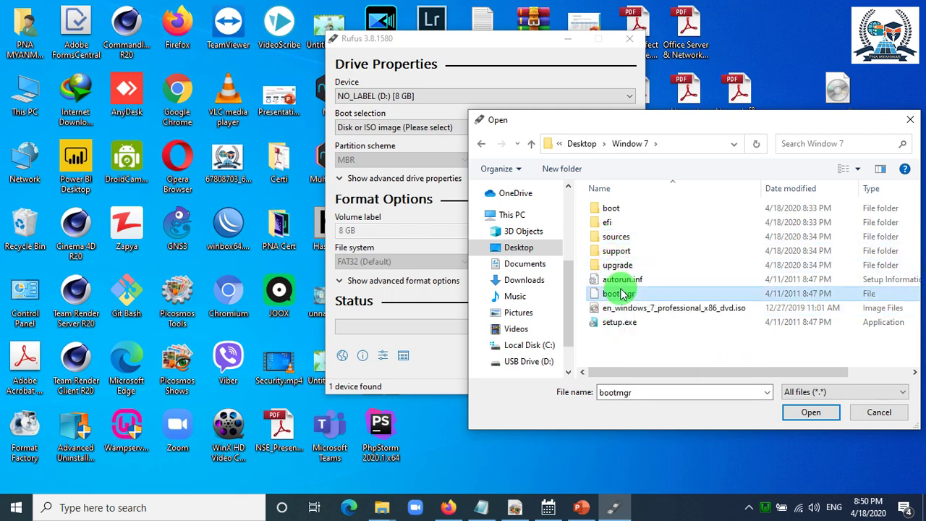
{"action": "left_click", "coordinate": [616, 322]}
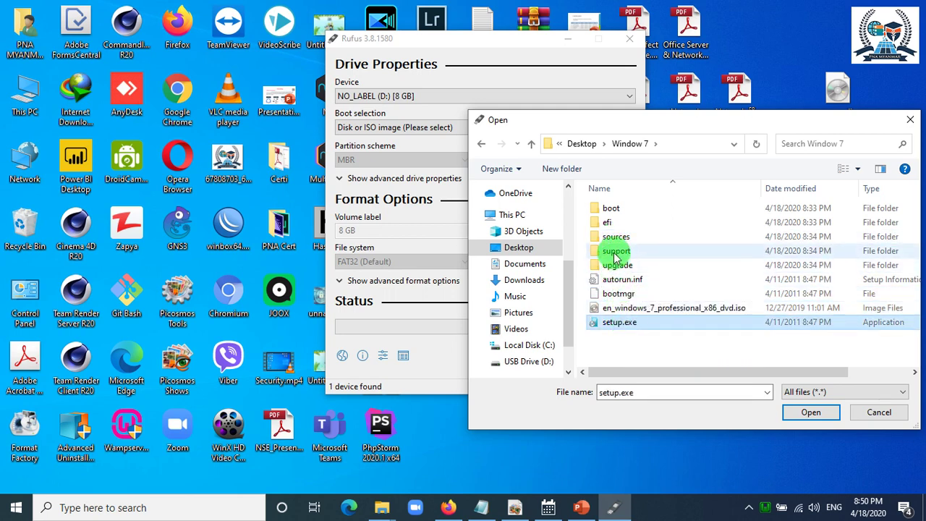
{"action": "left_click", "coordinate": [616, 251]}
{"action": "left_click", "coordinate": [637, 308]}
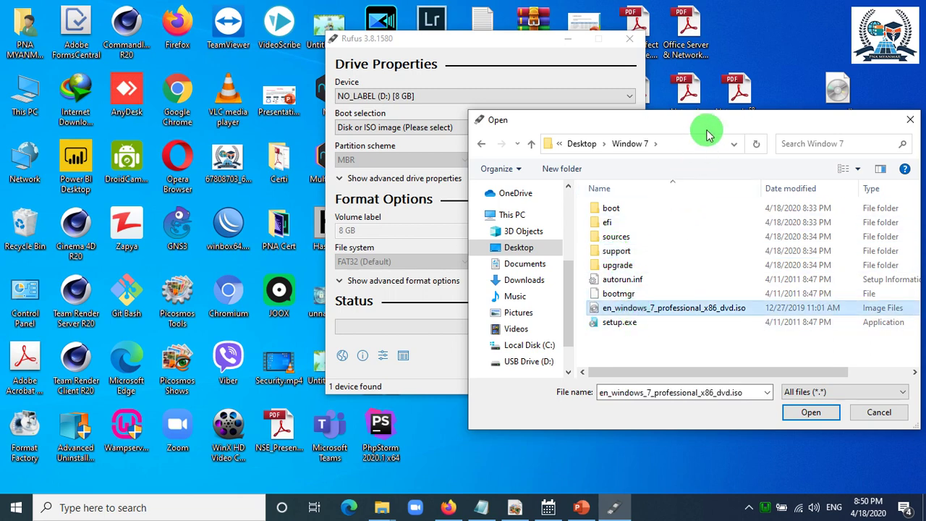
{"action": "left_click_drag", "start_coordinate": [673, 112], "coordinate": [716, 79]}
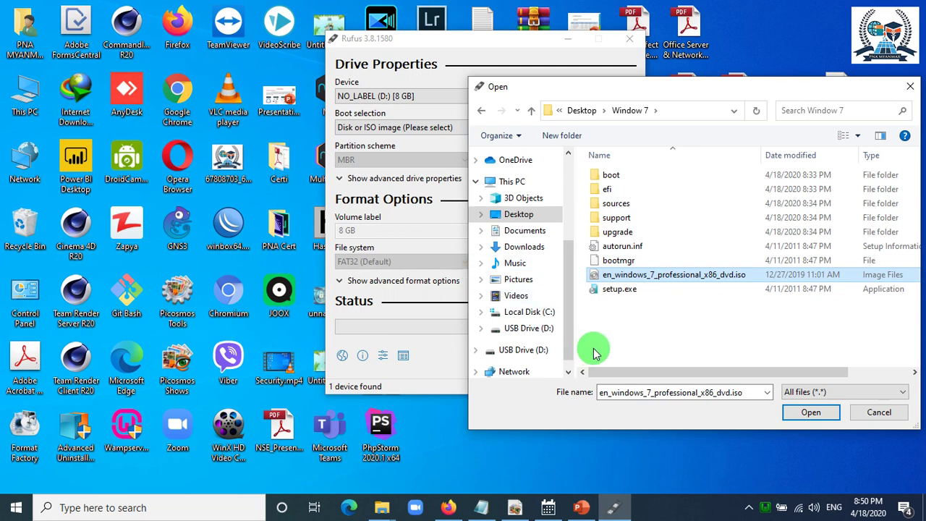
{"action": "left_click", "coordinate": [623, 323]}
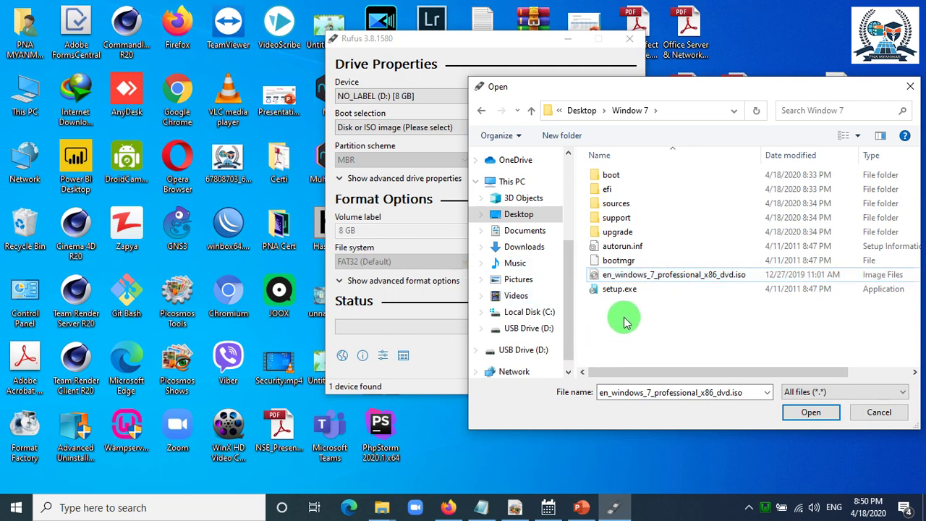
{"action": "left_click", "coordinate": [640, 273]}
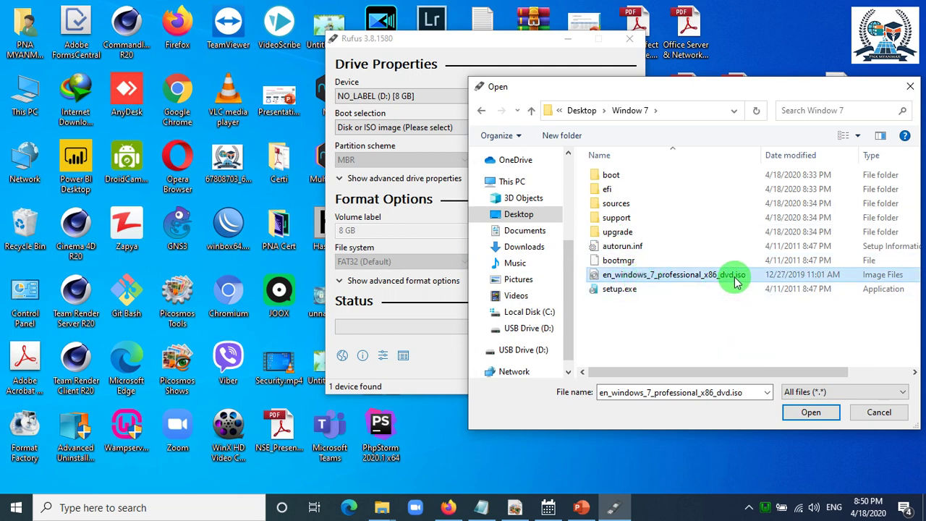
{"action": "left_click", "coordinate": [624, 290]}
{"action": "left_click", "coordinate": [616, 274]}
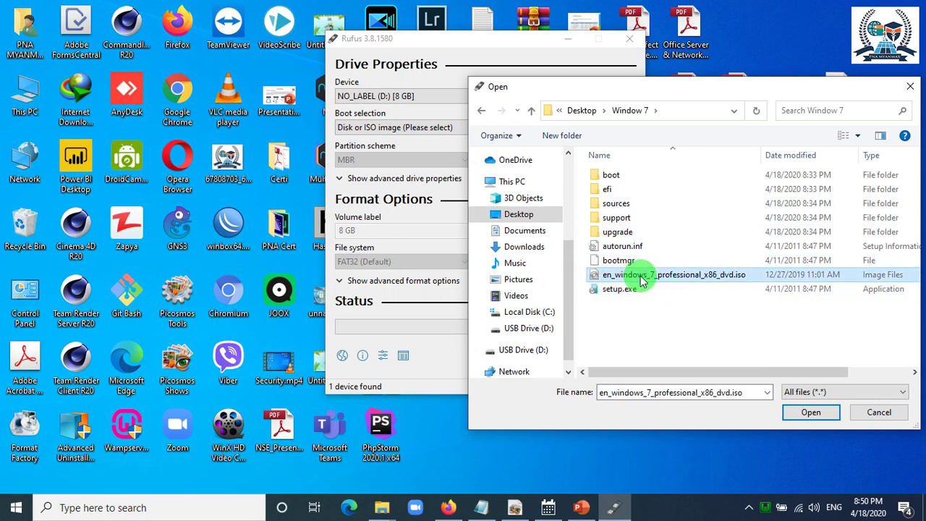
{"action": "left_click", "coordinate": [628, 289]}
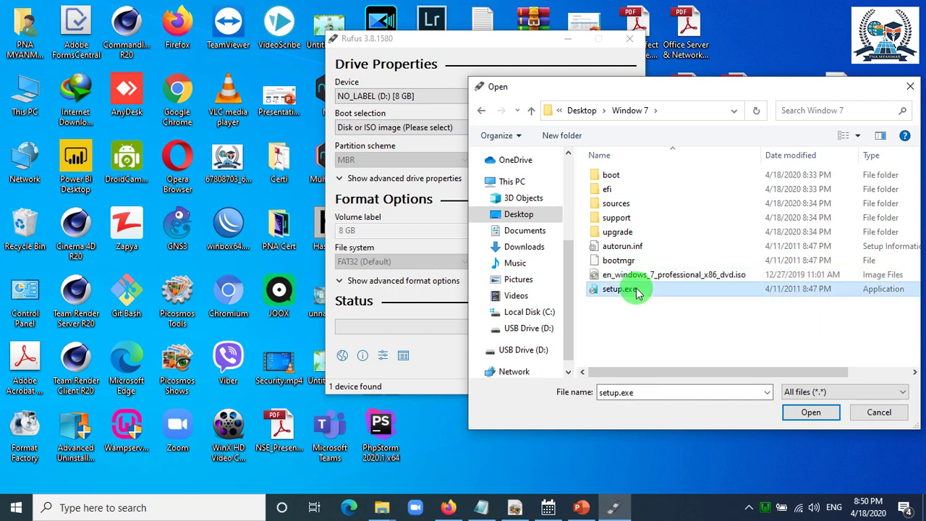
{"action": "left_click", "coordinate": [615, 190]}
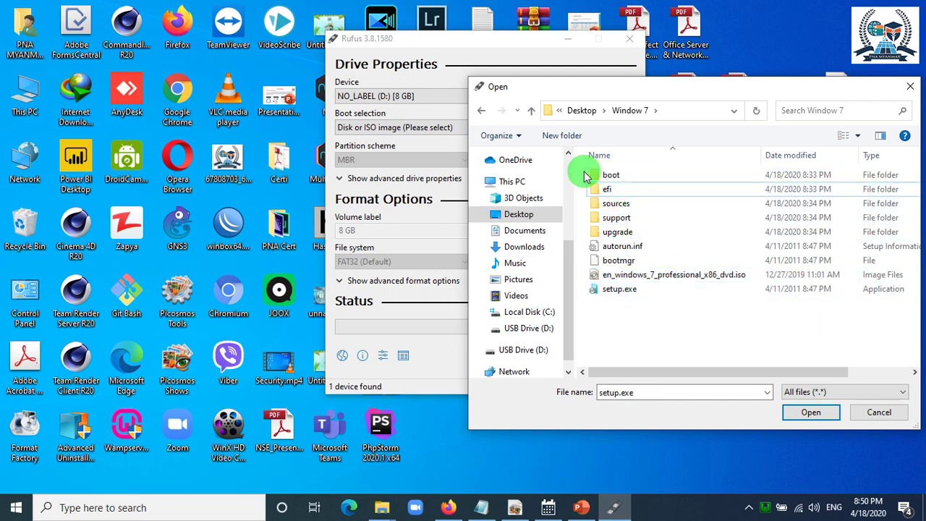
{"action": "left_click", "coordinate": [618, 246]}
{"action": "left_click", "coordinate": [615, 232]}
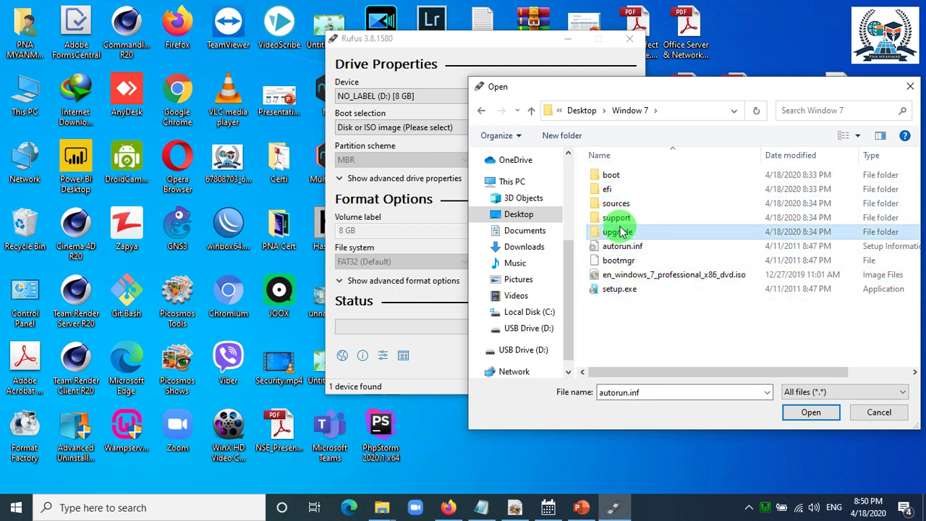
Step: Load en_windows_7_professional_x86_dvd.iso from the Window 7 folder as the boot image
{"action": "left_click_drag", "start_coordinate": [564, 94], "coordinate": [482, 260]}
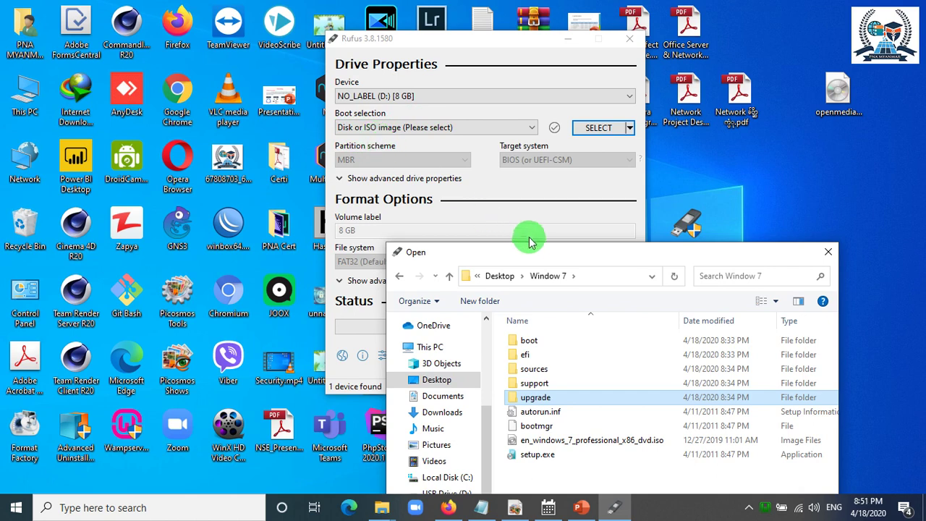
{"action": "left_click_drag", "start_coordinate": [534, 249], "coordinate": [575, 107]}
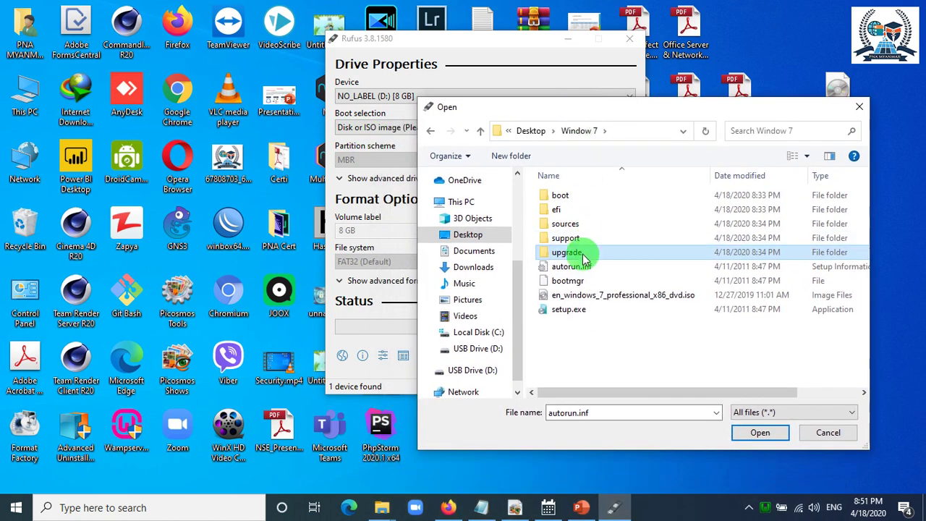
{"action": "left_click", "coordinate": [554, 295]}
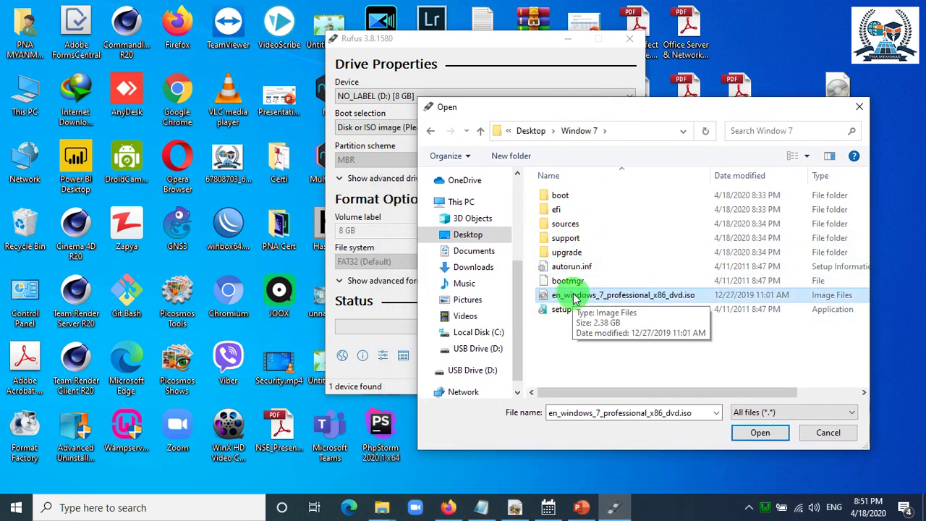
{"action": "left_click", "coordinate": [758, 434]}
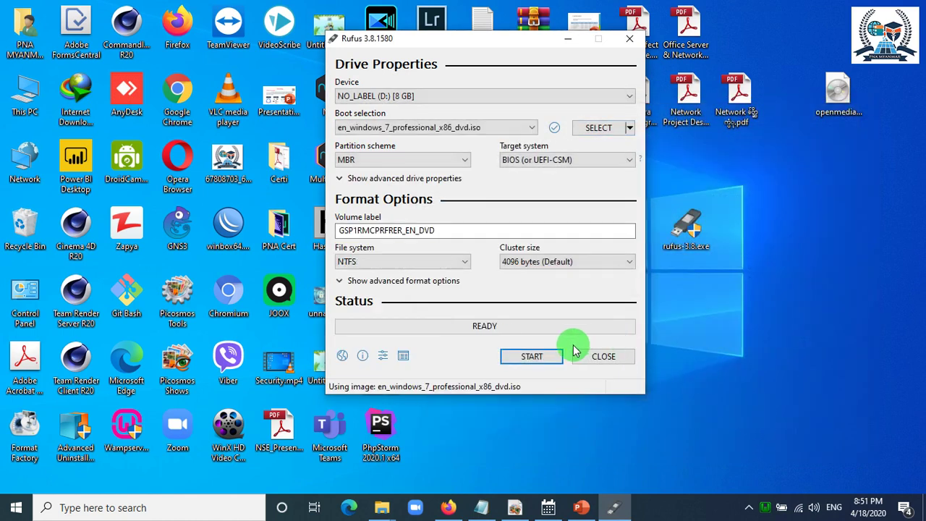
Step: Review the volume label, target system and partition scheme options for the loaded Windows 7 image, keeping MBR selected
{"action": "left_click", "coordinate": [453, 229]}
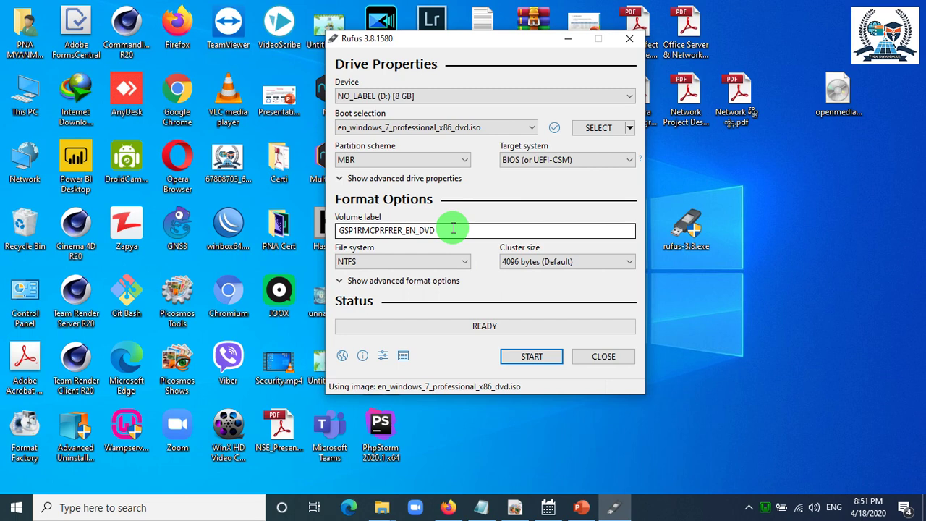
{"action": "left_click", "coordinate": [687, 224]}
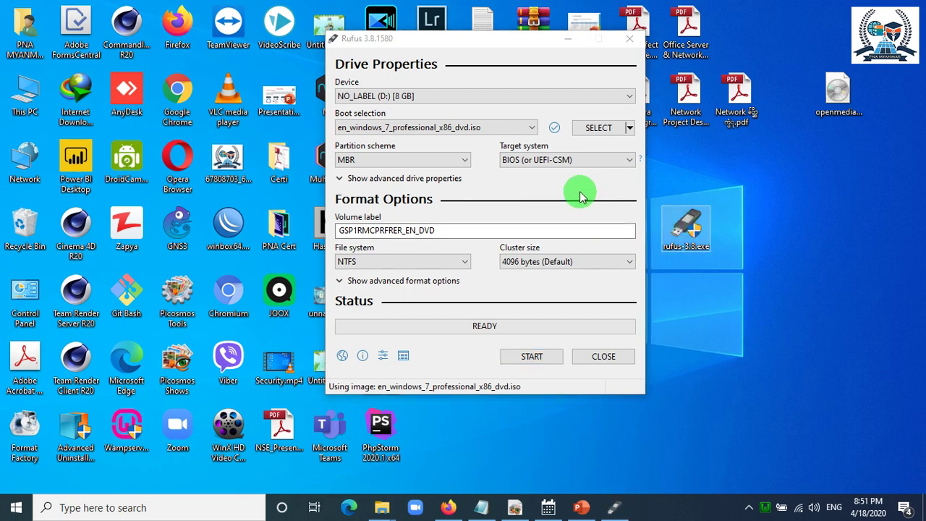
{"action": "left_click", "coordinate": [554, 159]}
{"action": "left_click", "coordinate": [372, 162]}
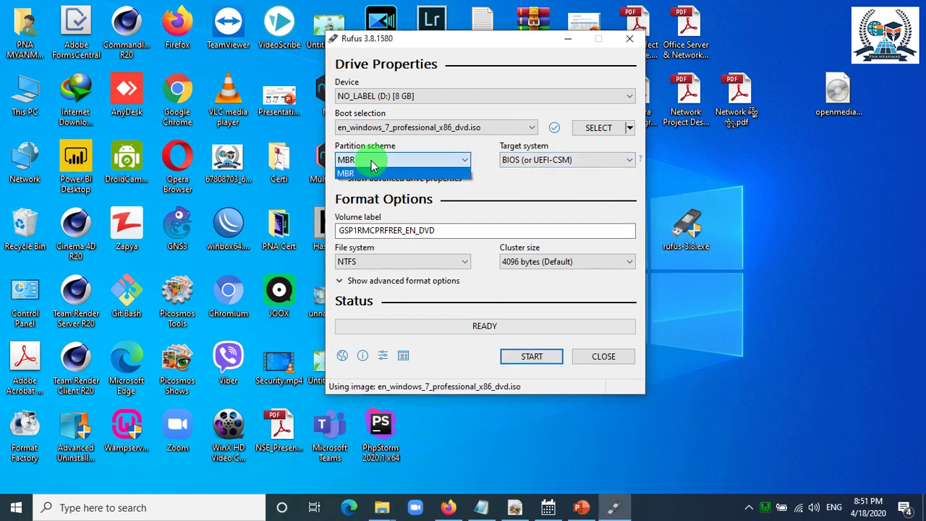
{"action": "left_click", "coordinate": [372, 166]}
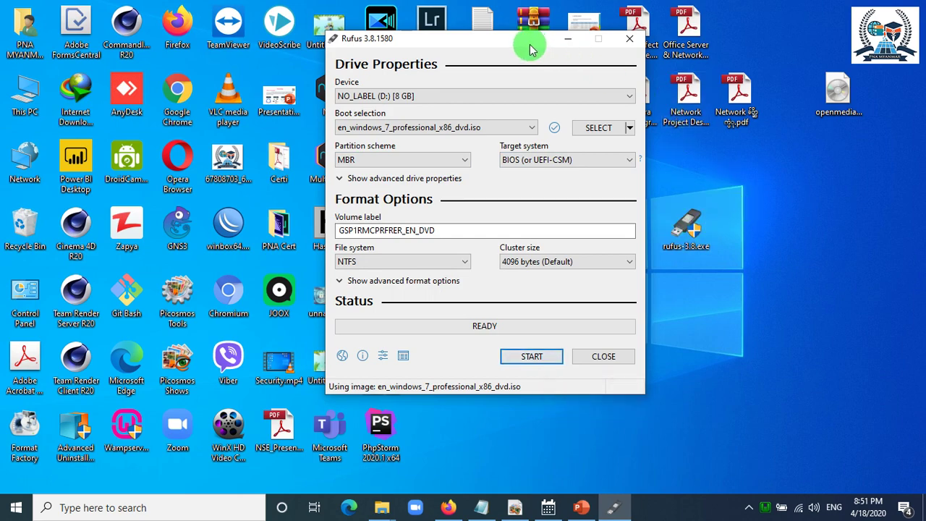
Step: Open the desktop's Window 7 folder to look over its setup files, and close the folder again
{"action": "left_click_drag", "start_coordinate": [532, 45], "coordinate": [330, 45]}
{"action": "double_click", "coordinate": [589, 218]}
{"action": "left_click", "coordinate": [471, 225]}
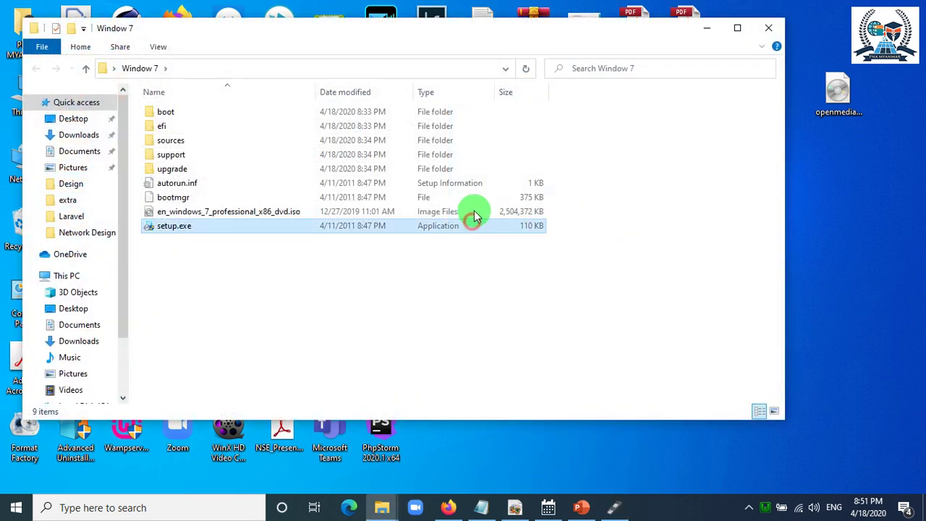
{"action": "left_click", "coordinate": [768, 28]}
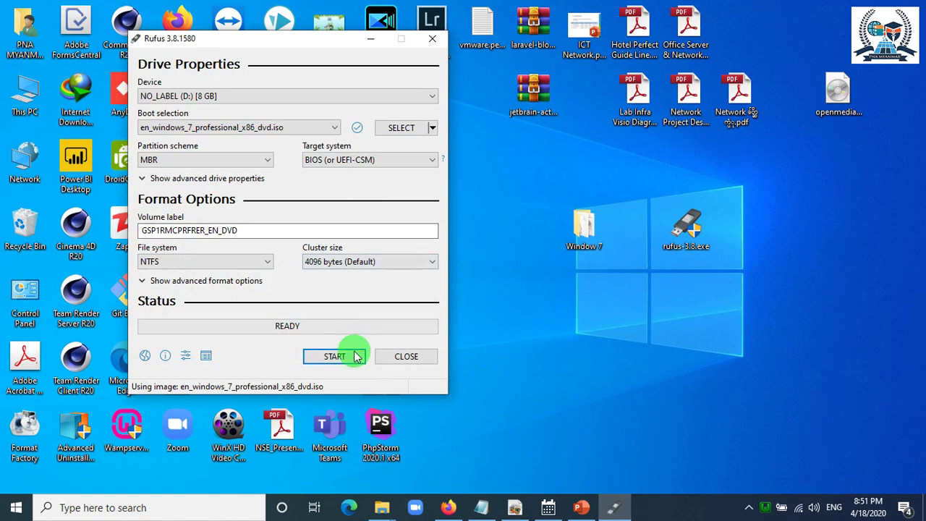
Step: Close Rufus without starting the USB write, and refresh the desktop
{"action": "left_click", "coordinate": [678, 239]}
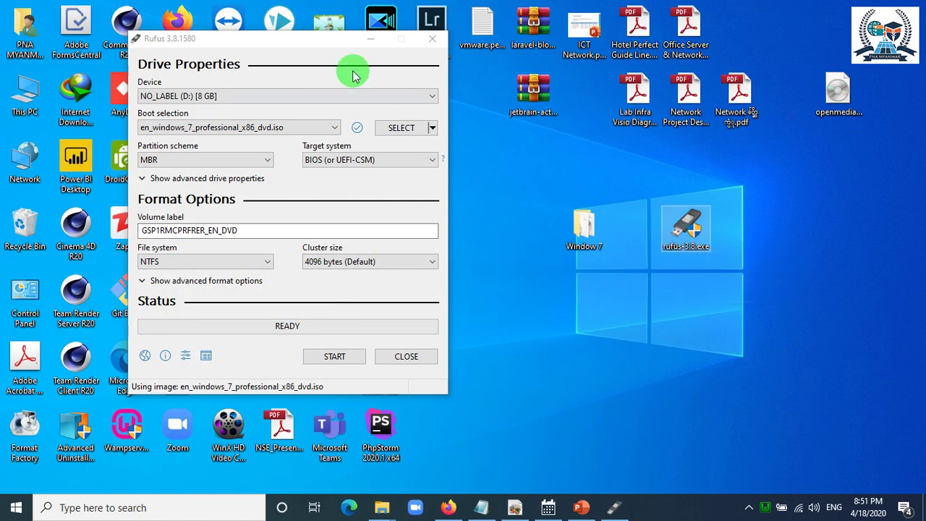
{"action": "left_click_drag", "start_coordinate": [335, 44], "coordinate": [559, 72]}
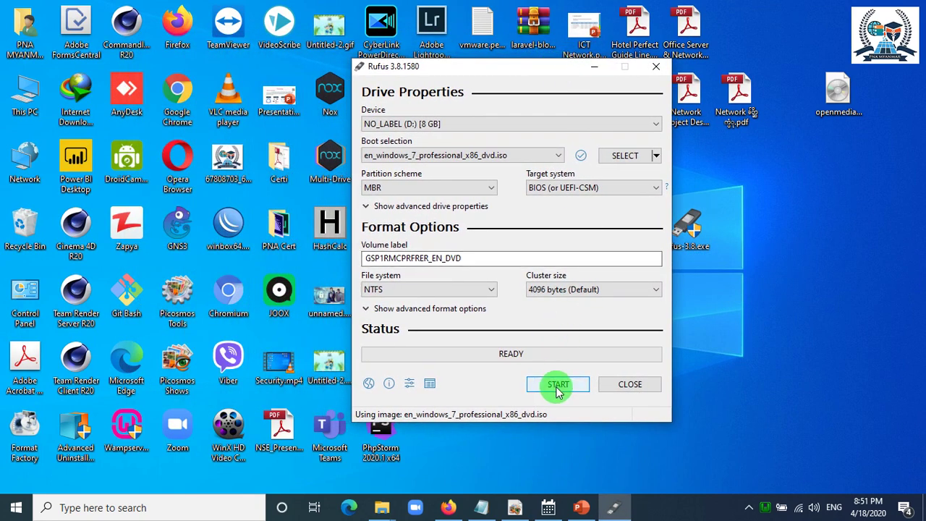
{"action": "right_click", "coordinate": [812, 217]}
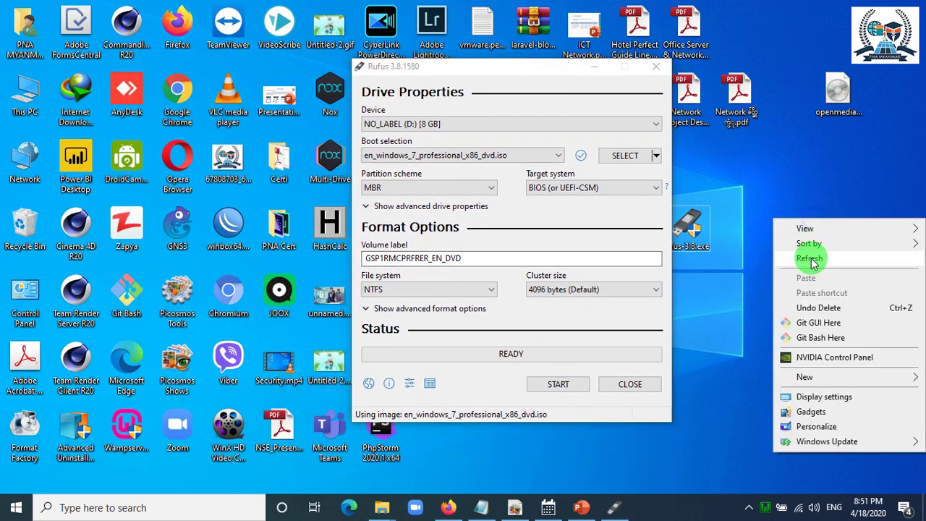
{"action": "left_click", "coordinate": [813, 258]}
{"action": "left_click", "coordinate": [550, 88]}
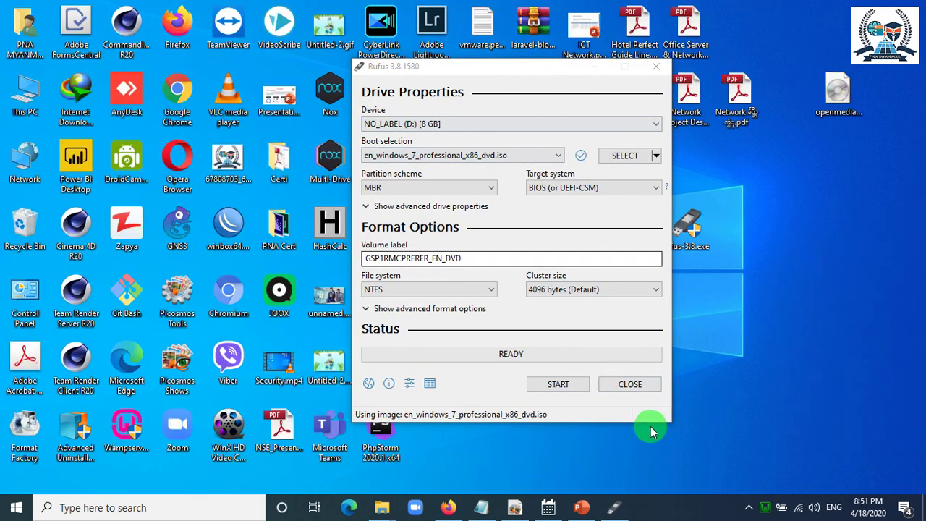
{"action": "left_click", "coordinate": [630, 385]}
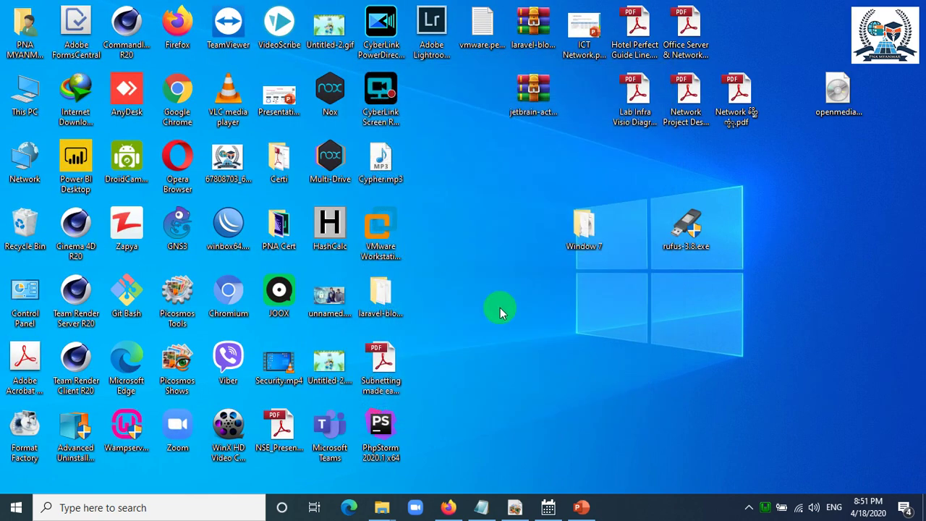
{"action": "right_click", "coordinate": [461, 309]}
{"action": "left_click", "coordinate": [490, 94]}
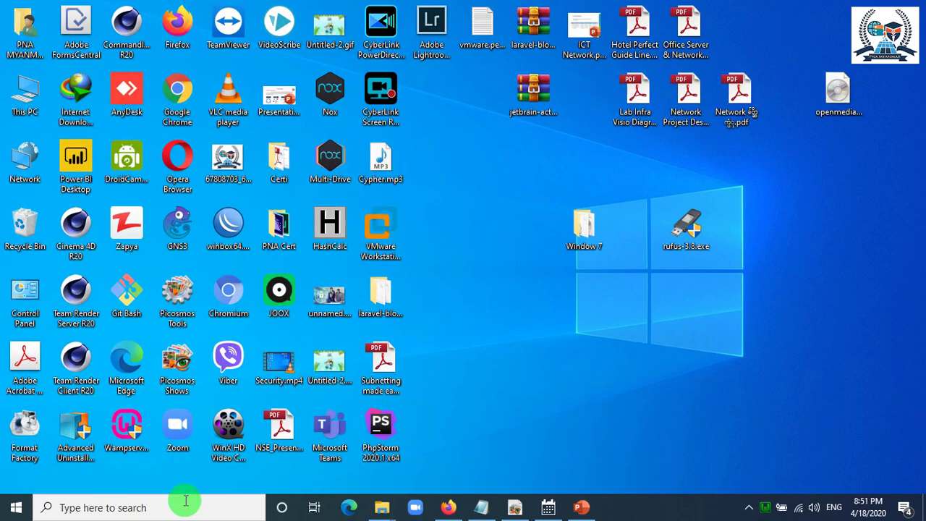
{"action": "left_click", "coordinate": [195, 508]}
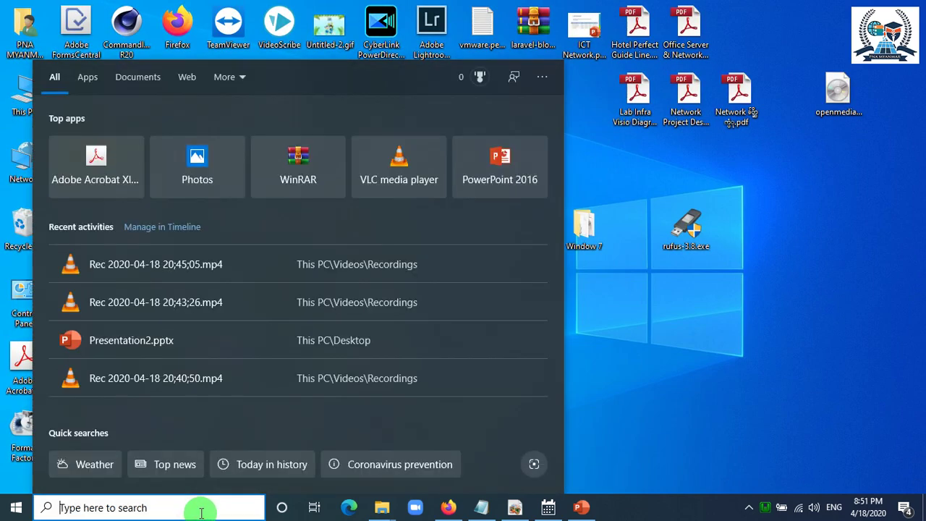
{"action": "type", "text": "cmd"}
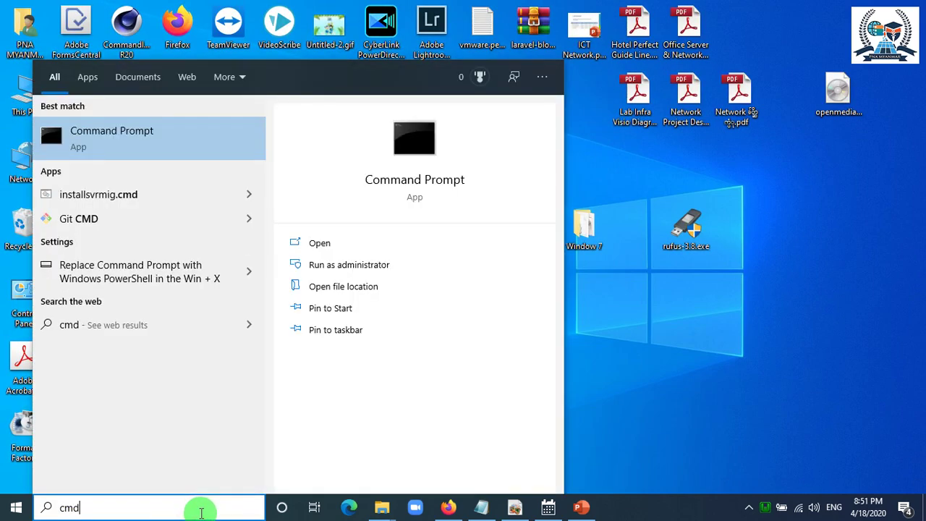
{"action": "key", "text": "super+r"}
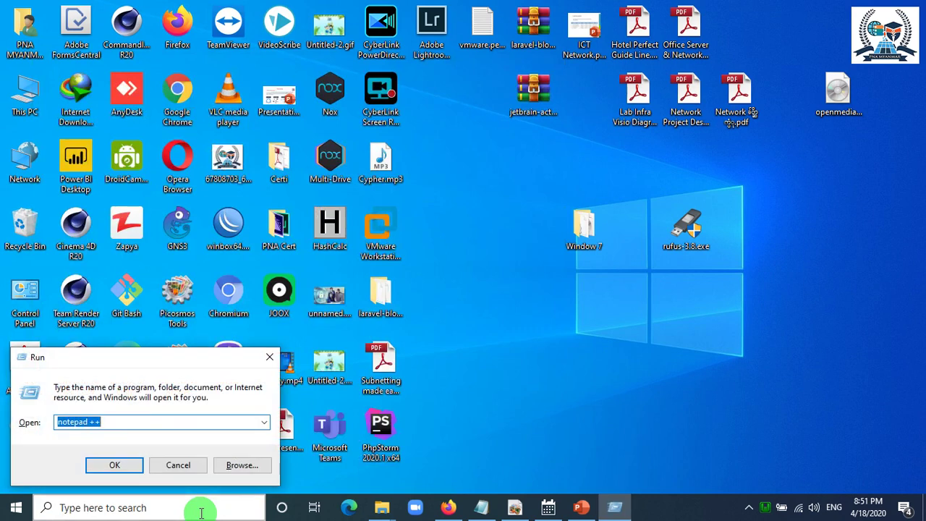
Step: Search Windows for cmd, run Command Prompt as administrator, and dismiss the leftover Run dialog
{"action": "key", "text": "super"}
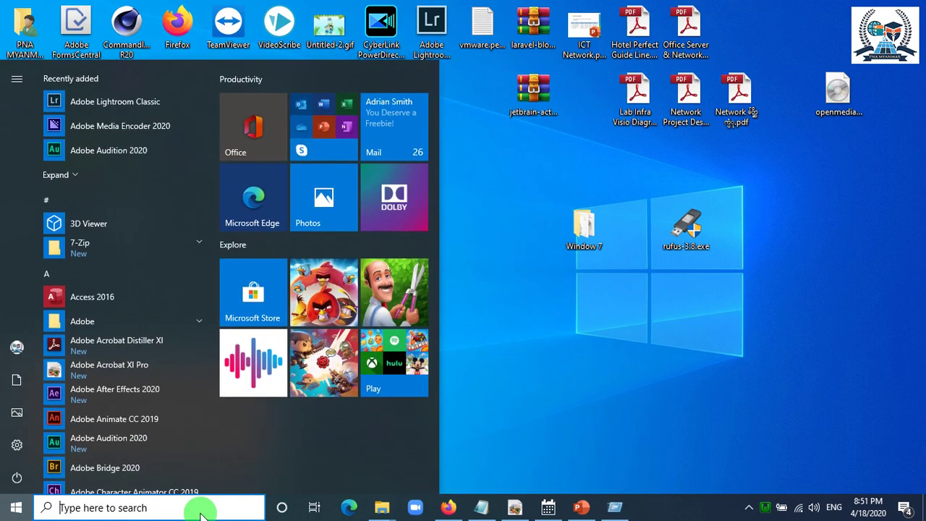
{"action": "type", "text": "cmd"}
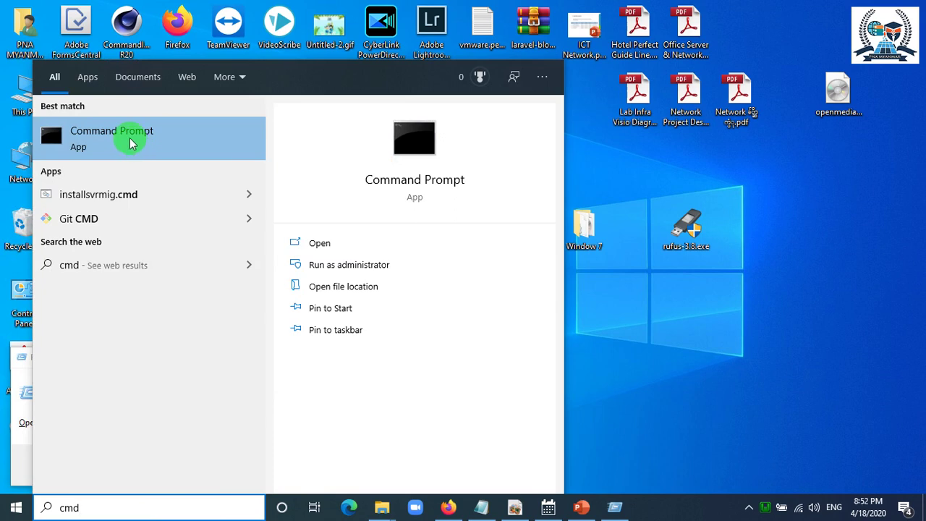
{"action": "right_click", "coordinate": [129, 137]}
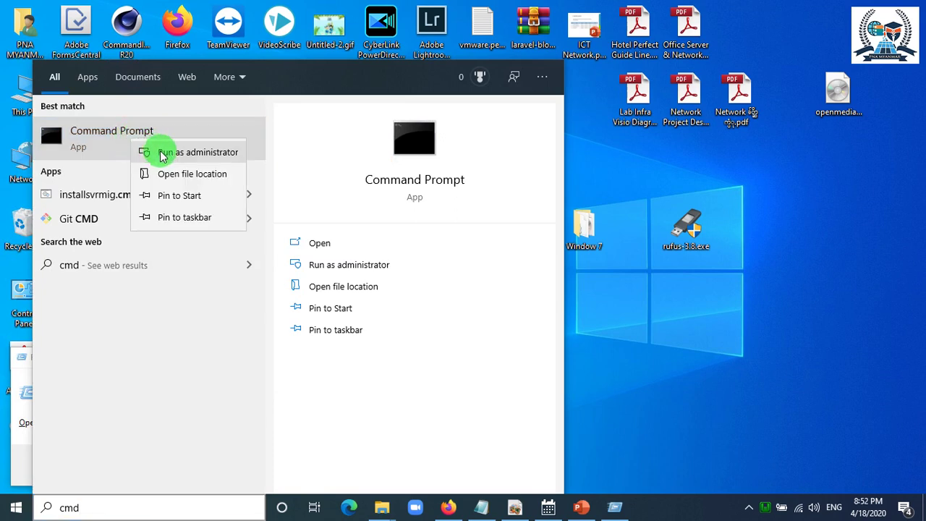
{"action": "left_click", "coordinate": [190, 152]}
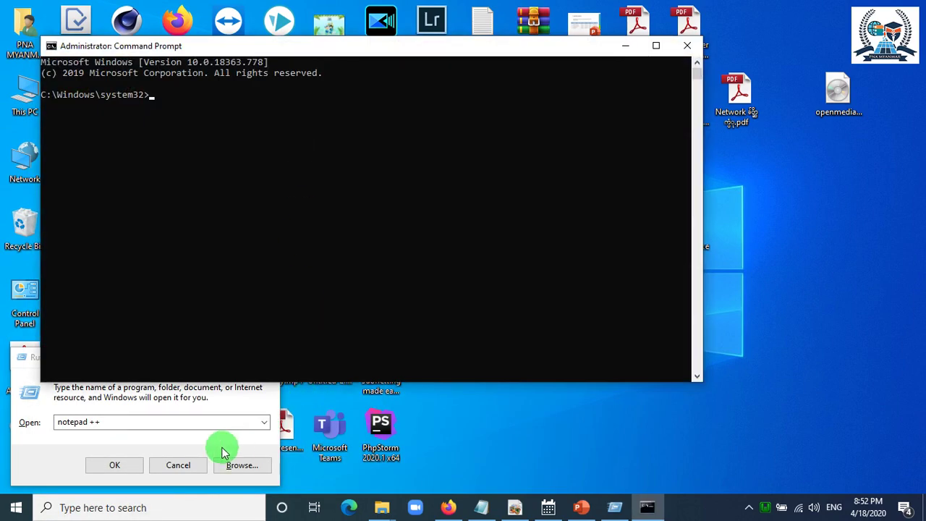
{"action": "left_click", "coordinate": [179, 463]}
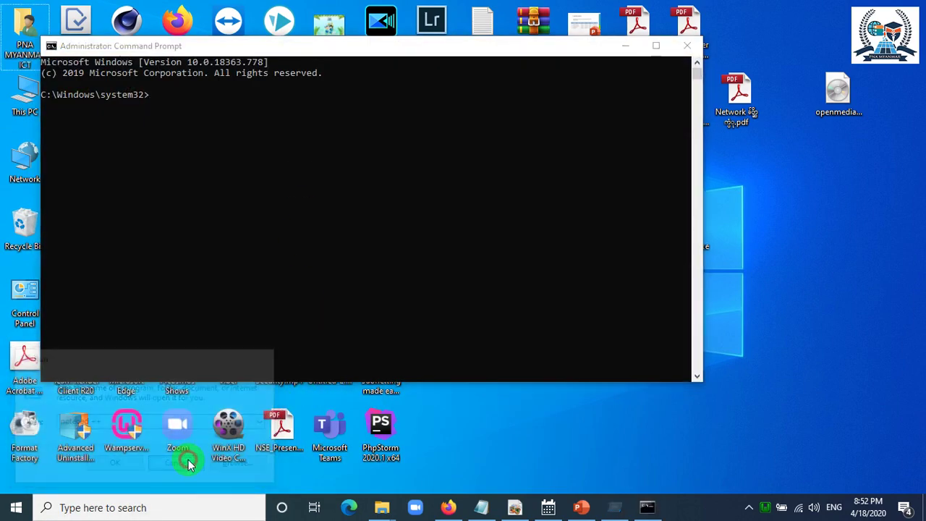
{"action": "left_click_drag", "start_coordinate": [506, 45], "coordinate": [636, 83]}
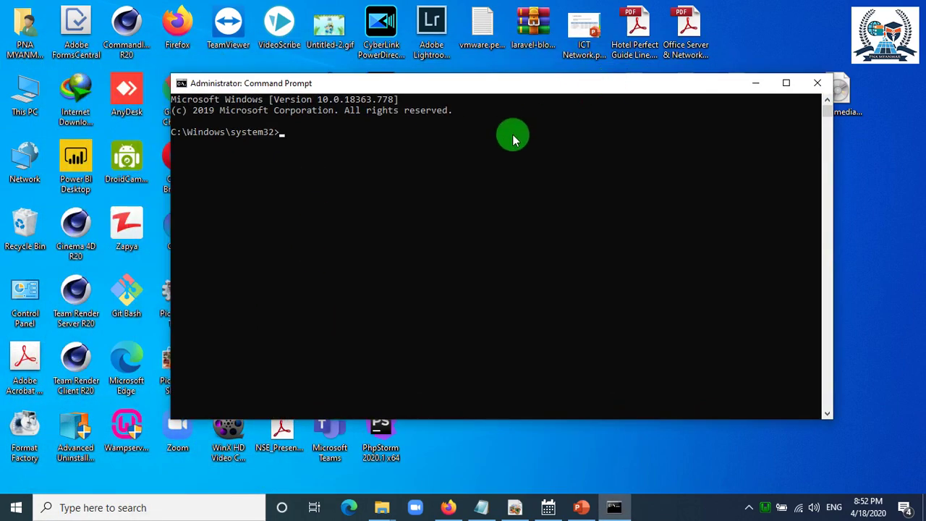
Step: Change the Command Prompt text to green with the command color a
{"action": "left_click", "coordinate": [511, 137]}
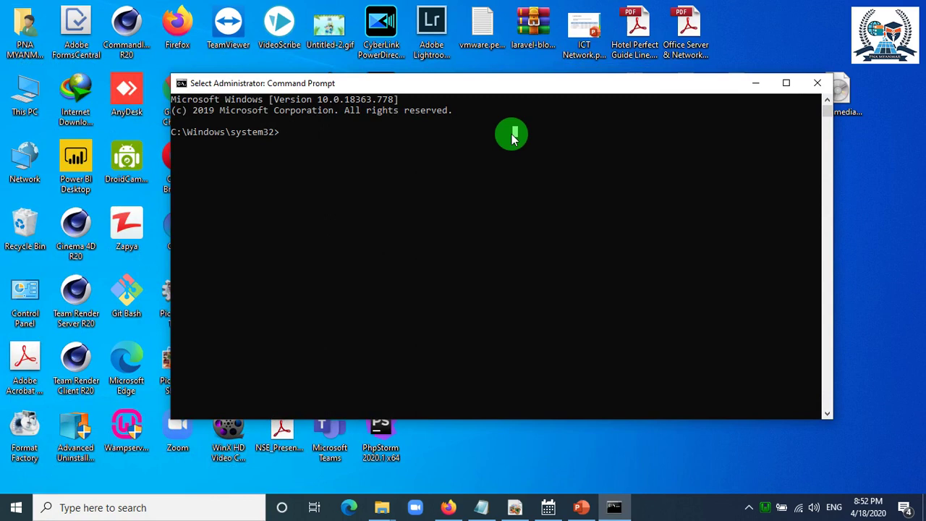
{"action": "key", "text": "Escape"}
{"action": "type", "text": "color a"}
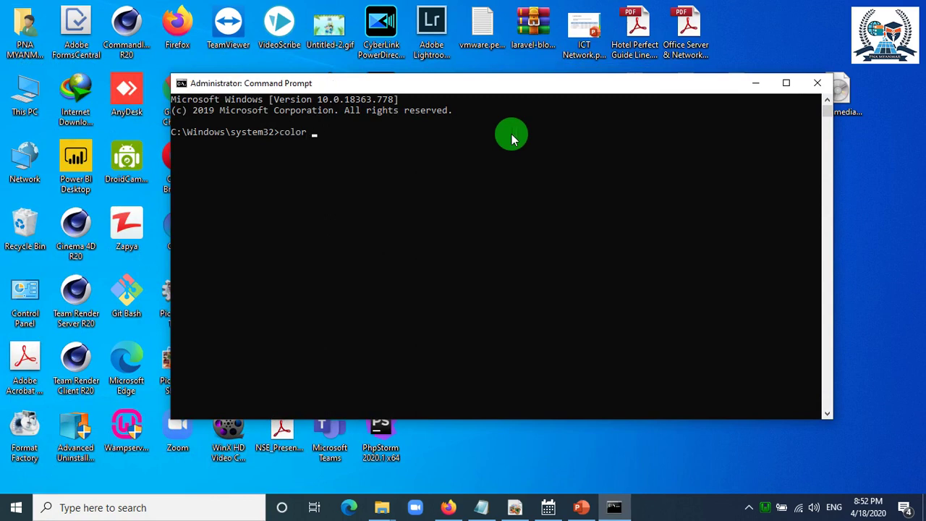
{"action": "key", "text": "Return"}
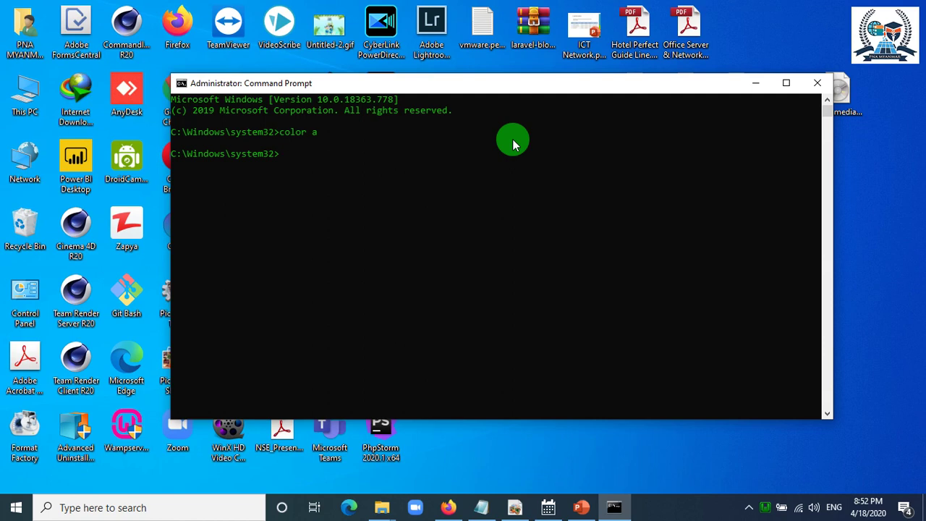
Step: Start diskpart and list the computer's disks with list disk
{"action": "type", "text": "diskpart"}
{"action": "key", "text": "Return"}
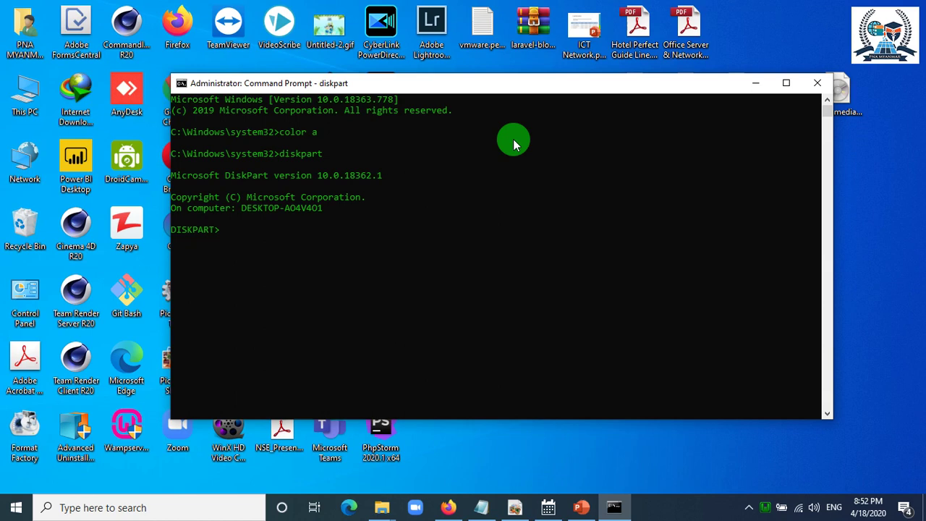
{"action": "type", "text": "list disk"}
{"action": "key", "text": "Return"}
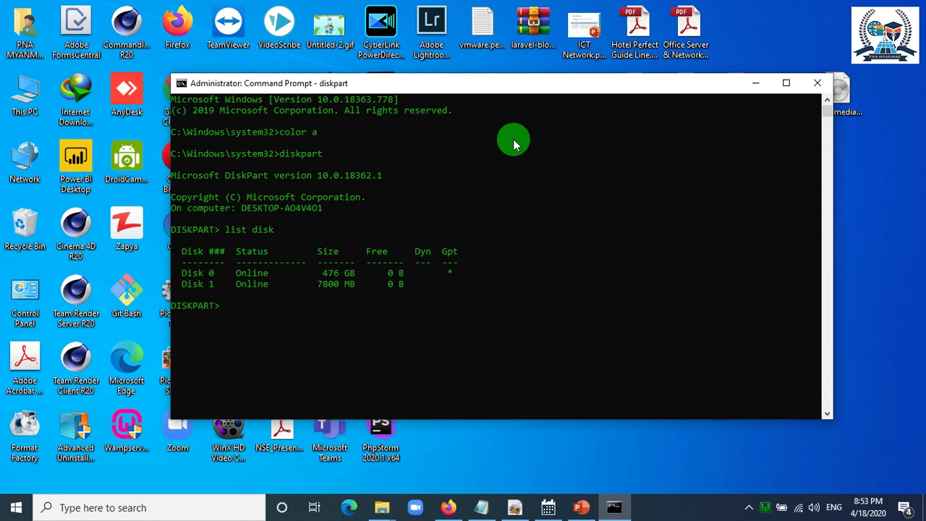
Step: Select disk 1, the USB drive, and erase it with the clean command
{"action": "type", "text": "select disk 1"}
{"action": "key", "text": "Return"}
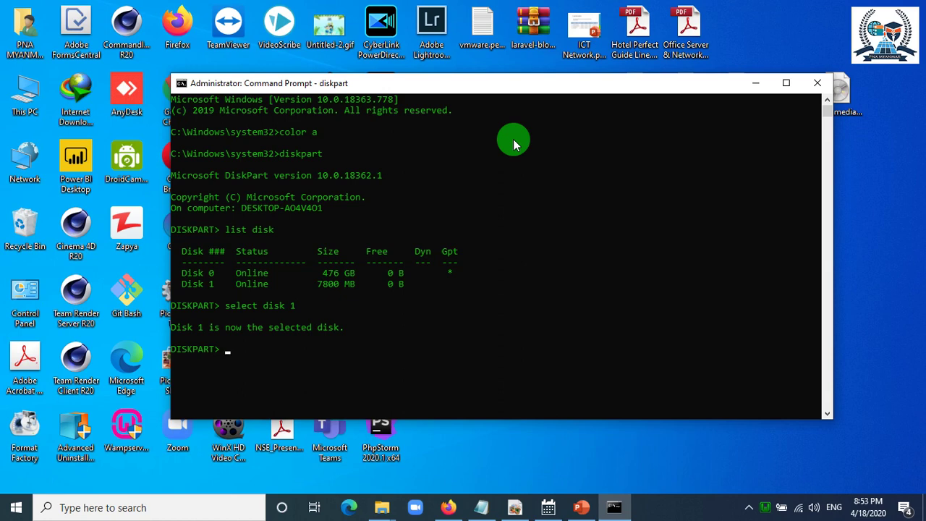
{"action": "type", "text": "clean"}
{"action": "key", "text": "Return"}
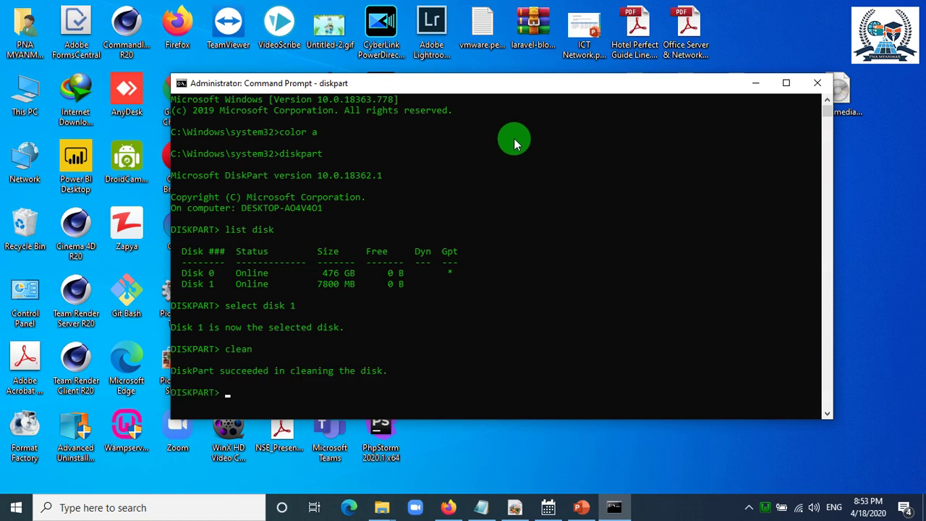
Step: Create a primary partition on the cleaned disk with create partition primary and mark it active
{"action": "scroll", "coordinate": [514, 138], "scroll_direction": "down", "scroll_amount": 2}
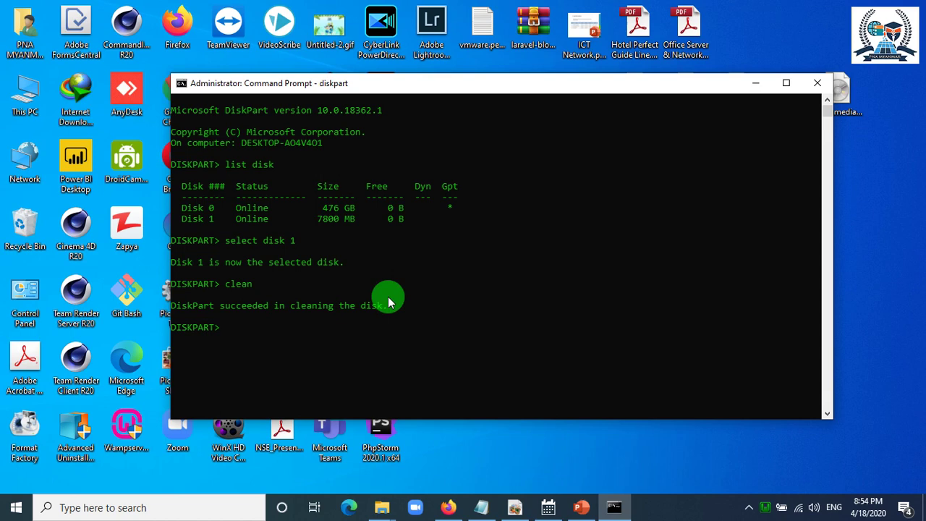
{"action": "type", "text": "create partition primary"}
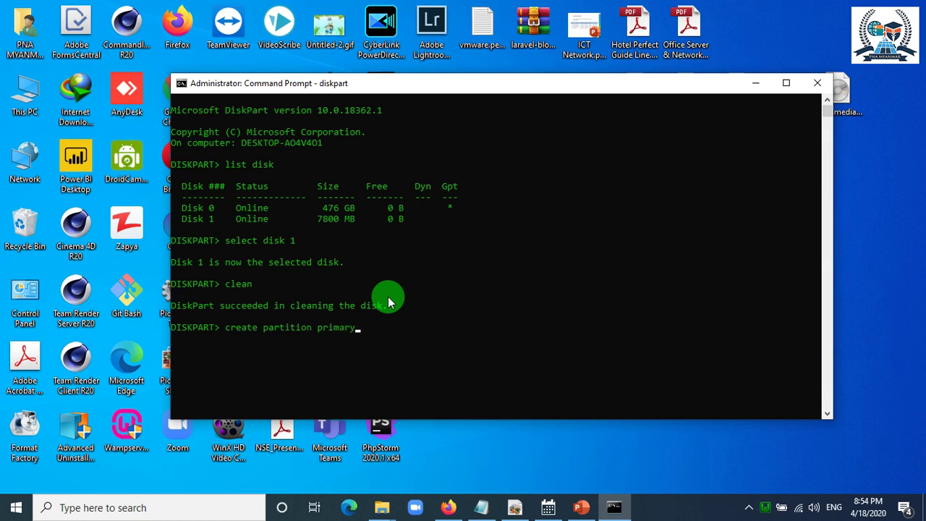
{"action": "key", "text": "Return"}
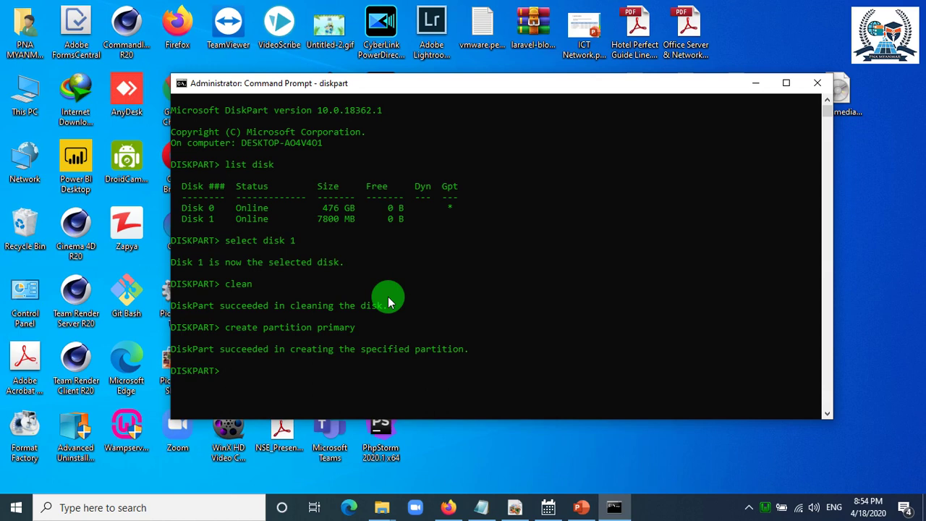
{"action": "type", "text": "active"}
{"action": "key", "text": "Return"}
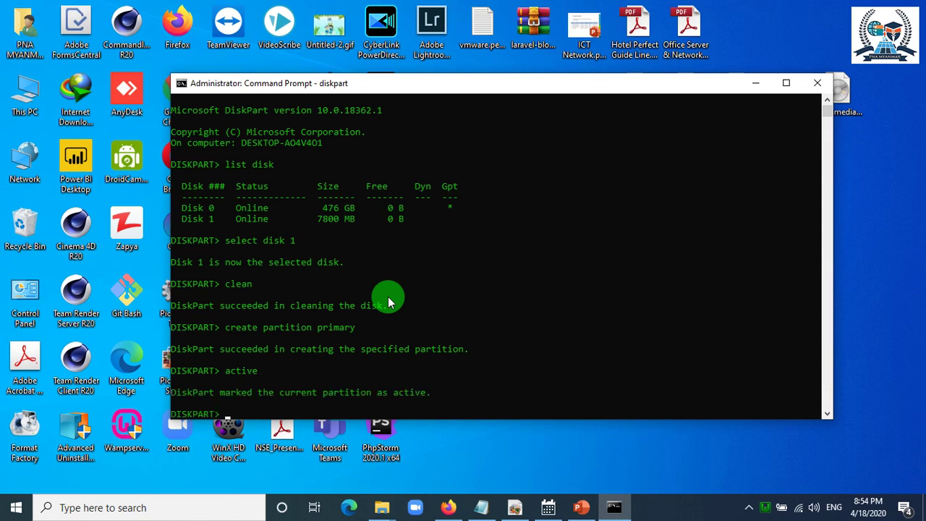
Step: Quick-format the active partition as NTFS with format fs=ntfs quick
{"action": "scroll", "coordinate": [387, 300], "scroll_direction": "down", "scroll_amount": 2}
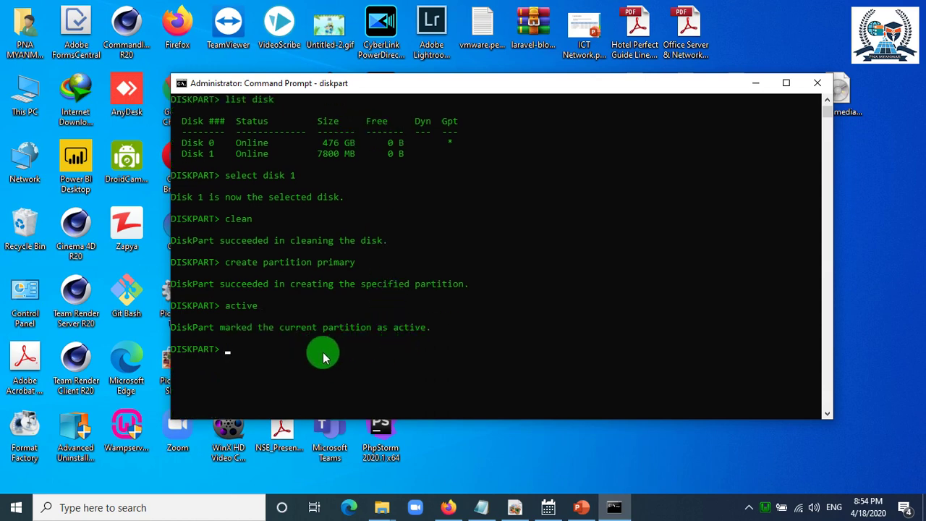
{"action": "scroll", "coordinate": [315, 348], "scroll_direction": "down", "scroll_amount": 1}
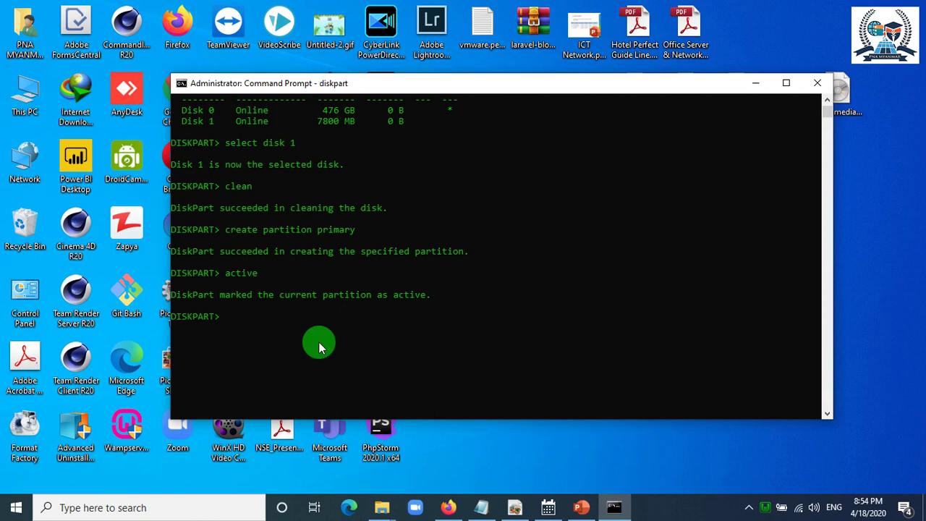
{"action": "type", "text": "format fs=ntfs"}
{"action": "type", "text": "quick"}
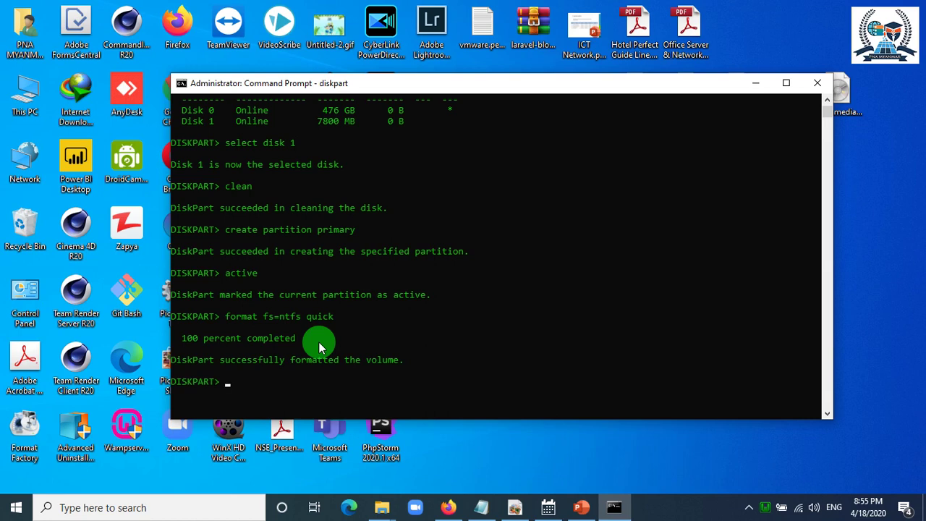
Step: Give the formatted partition a drive letter with the assign command and leave DiskPart with exit
{"action": "type", "text": "assign"}
{"action": "key", "text": "Return"}
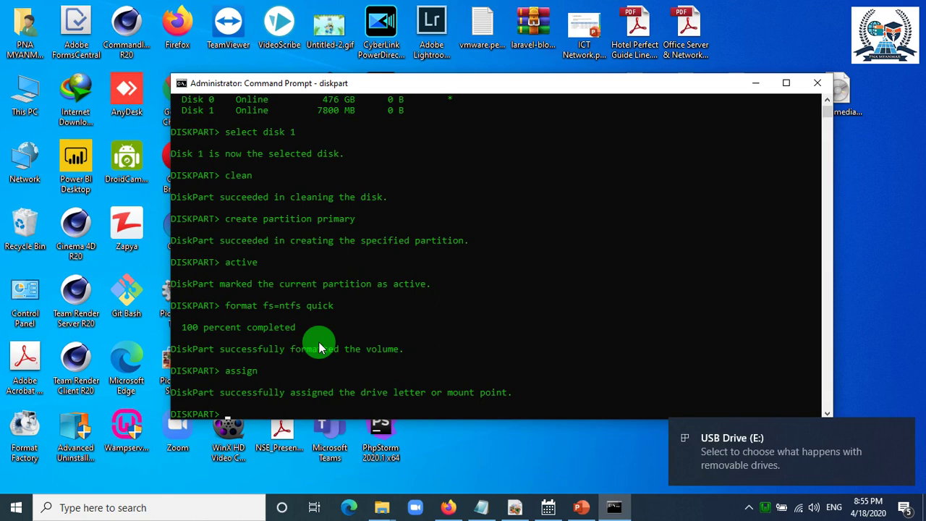
{"action": "type", "text": "exit"}
{"action": "key", "text": "Return"}
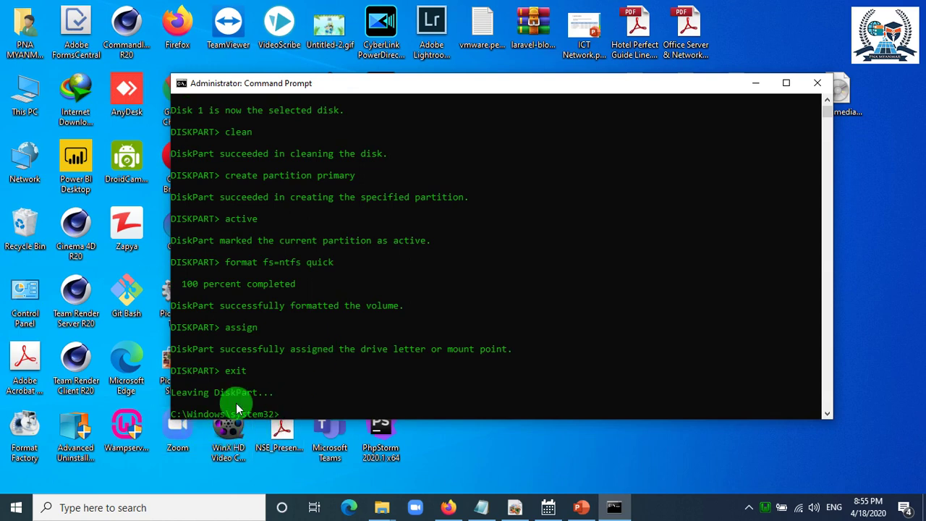
Step: Open This PC and examine the contents of the newly formatted USB Drive (E:)
{"action": "left_click", "coordinate": [38, 78]}
{"action": "double_click", "coordinate": [38, 78]}
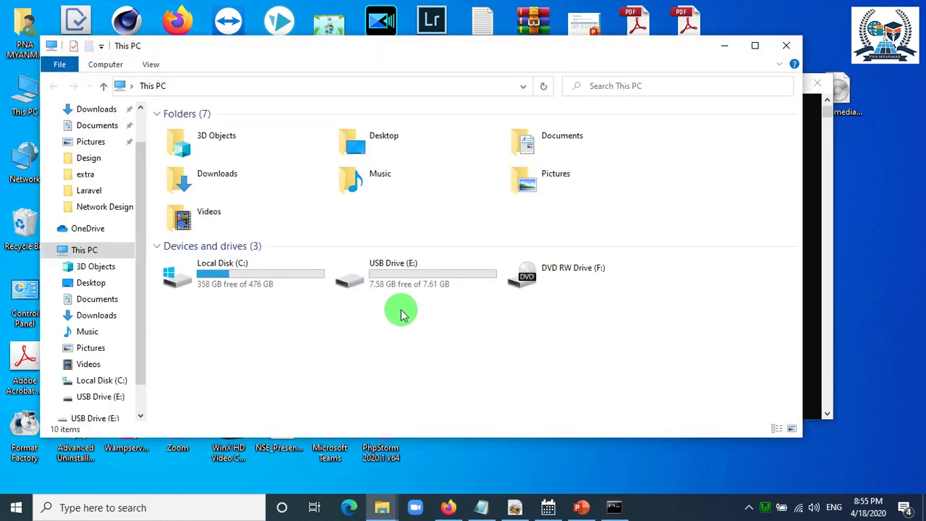
{"action": "double_click", "coordinate": [403, 283]}
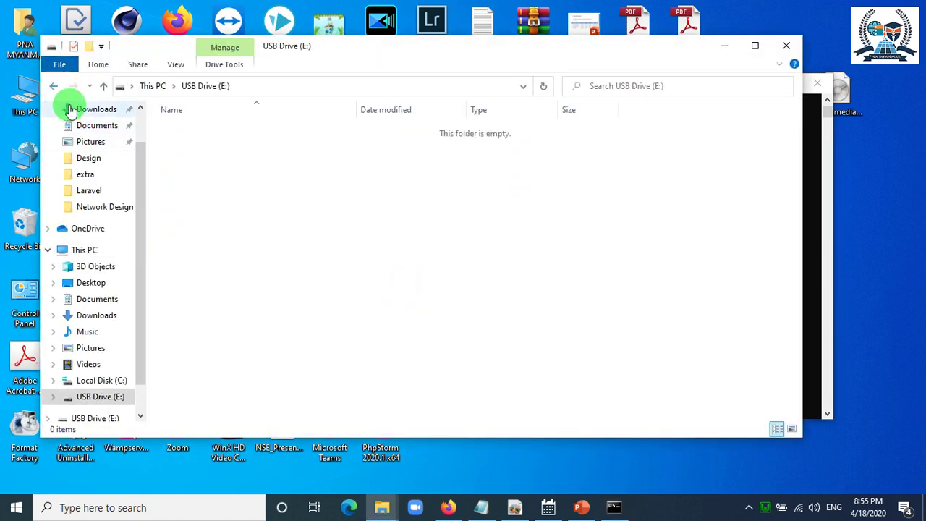
{"action": "left_click", "coordinate": [55, 87]}
{"action": "left_click", "coordinate": [394, 276]}
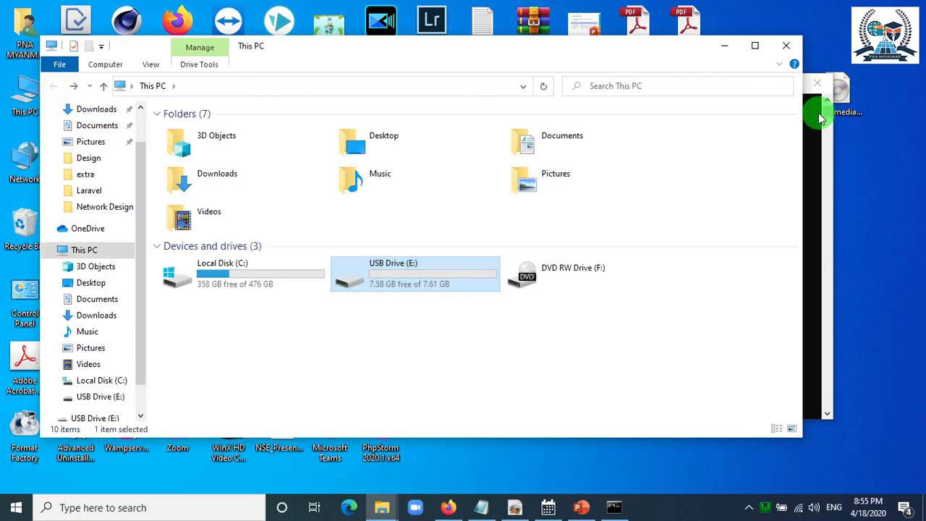
Step: Copy everything in the desktop folder Window 7 except the en_windows_7_professional_x86_dvd.iso image
{"action": "left_click", "coordinate": [813, 134]}
{"action": "left_click", "coordinate": [756, 81]}
{"action": "left_click_drag", "start_coordinate": [700, 65], "coordinate": [672, 278]}
{"action": "double_click", "coordinate": [586, 228]}
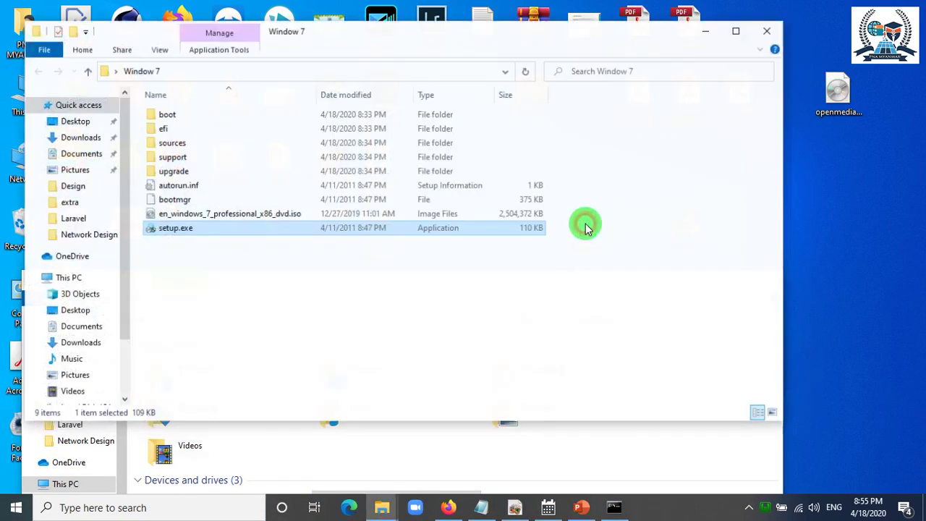
{"action": "left_click_drag", "start_coordinate": [298, 291], "coordinate": [182, 118]}
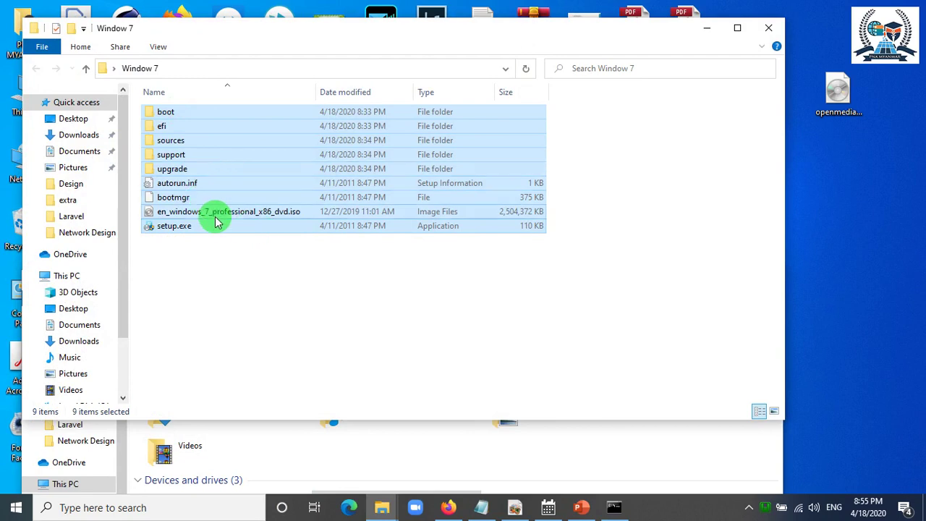
{"action": "left_click_drag", "start_coordinate": [171, 213], "coordinate": [174, 215]}
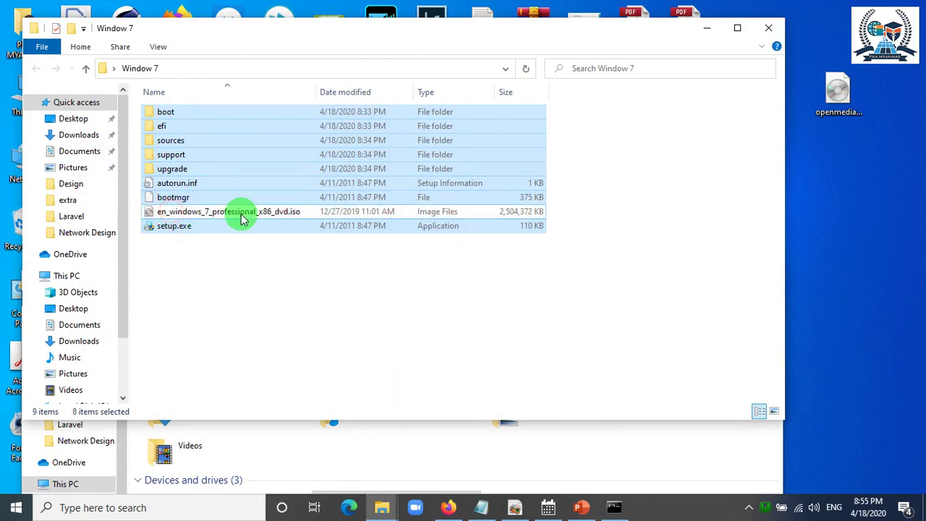
{"action": "right_click", "coordinate": [234, 163]}
{"action": "left_click", "coordinate": [276, 414]}
Step: Paste the copied Windows 7 setup files into the root of USB Drive (E:)
{"action": "left_click", "coordinate": [484, 465]}
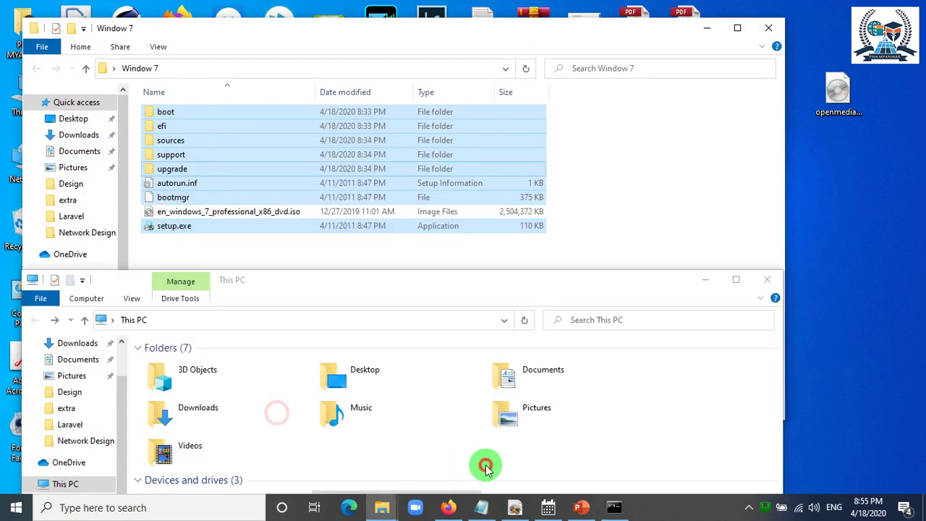
{"action": "left_click_drag", "start_coordinate": [568, 284], "coordinate": [668, 79]}
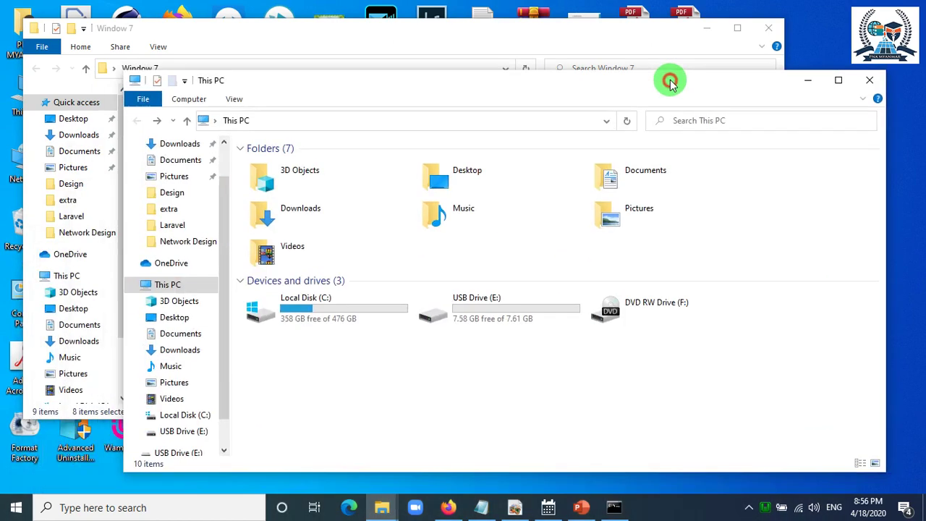
{"action": "double_click", "coordinate": [486, 306]}
{"action": "right_click", "coordinate": [342, 251]}
{"action": "left_click", "coordinate": [378, 342]}
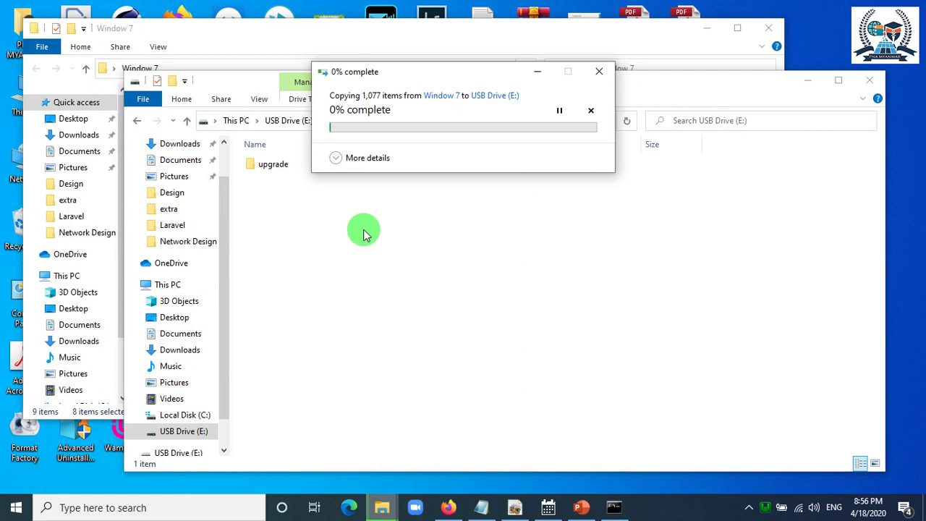
{"action": "right_click", "coordinate": [306, 243]}
{"action": "left_click", "coordinate": [272, 252]}
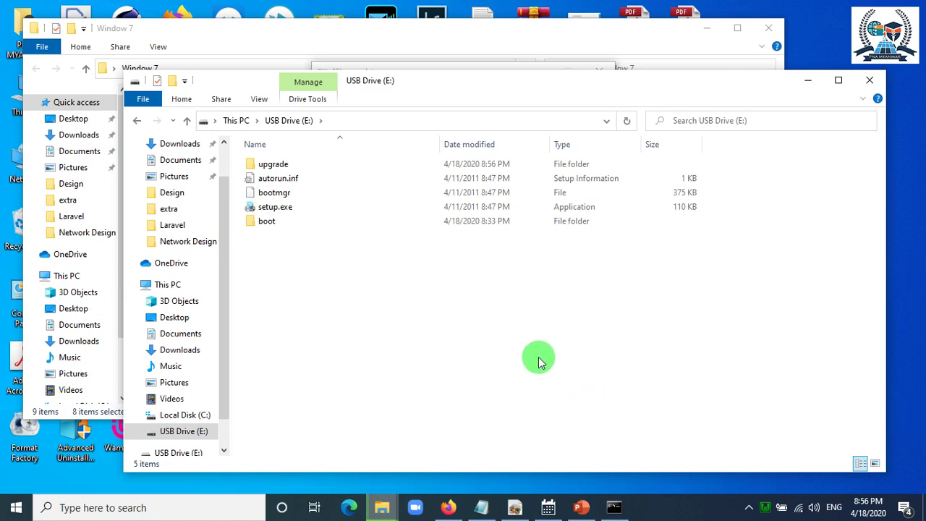
{"action": "right_click", "coordinate": [864, 6]}
{"action": "left_click", "coordinate": [839, 41]}
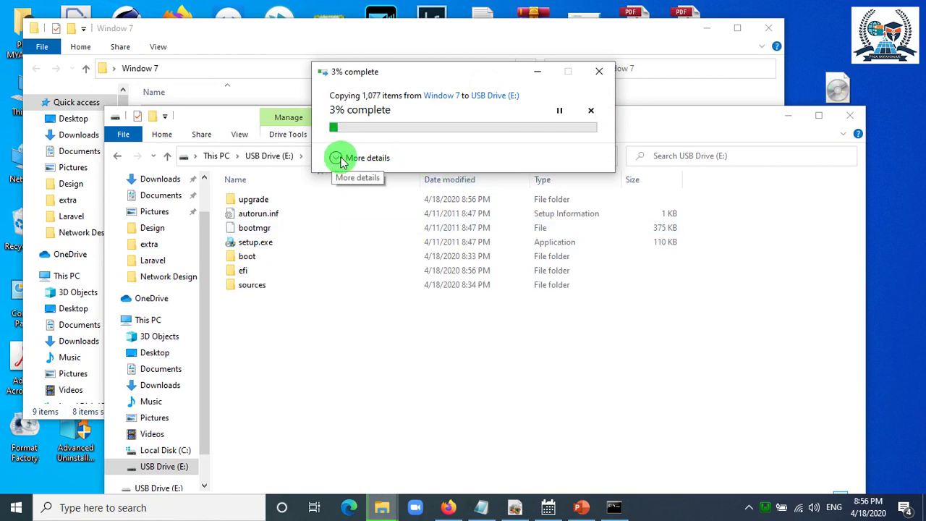
Step: Switch to Command Prompt and review the DiskPart commands run from list disk through exit
{"action": "left_click", "coordinate": [614, 506]}
{"action": "scroll", "coordinate": [394, 280], "scroll_direction": "up", "scroll_amount": 4}
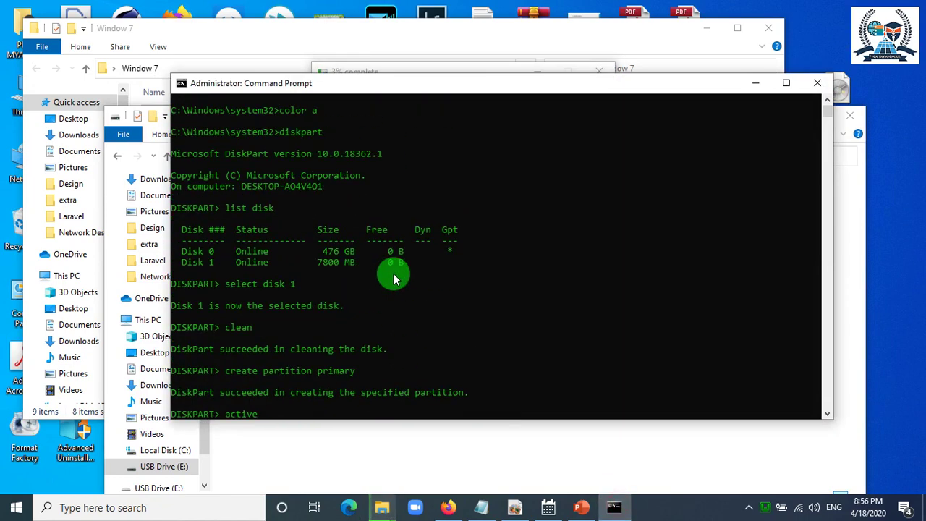
{"action": "scroll", "coordinate": [394, 280], "scroll_direction": "up", "scroll_amount": 1}
{"action": "scroll", "coordinate": [393, 271], "scroll_direction": "down", "scroll_amount": 10}
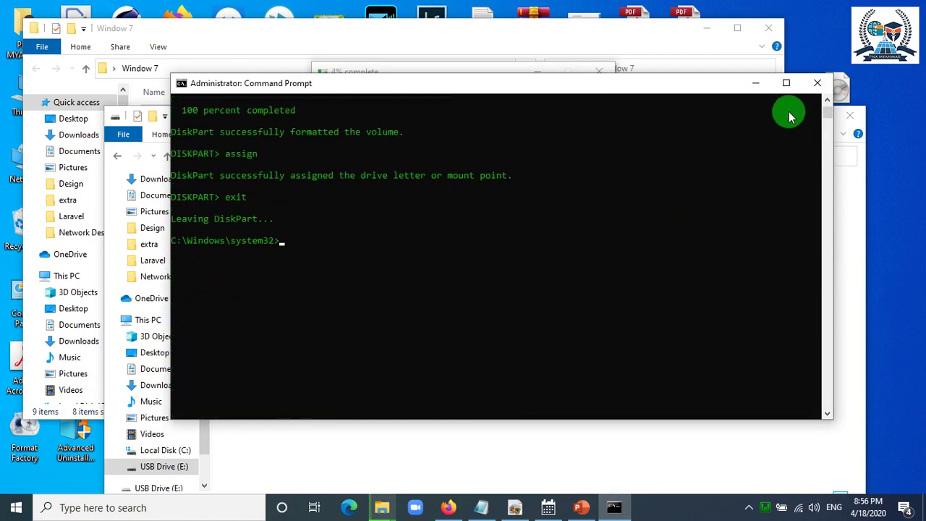
Step: Switch to PowerPoint and review the Bootable USB Drive slide's command list, highlighting diskpart, list disk and select disk 1, and put the presentation away
{"action": "left_click", "coordinate": [581, 506]}
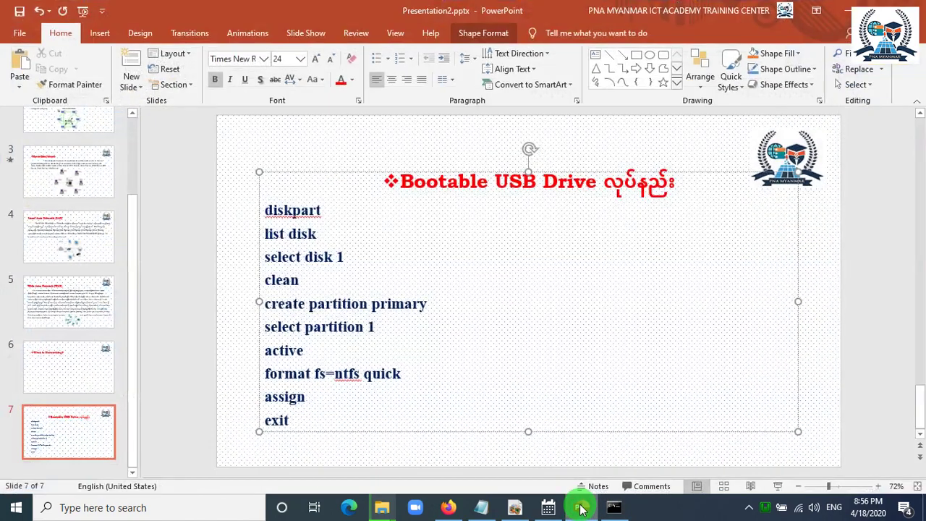
{"action": "left_click", "coordinate": [851, 393]}
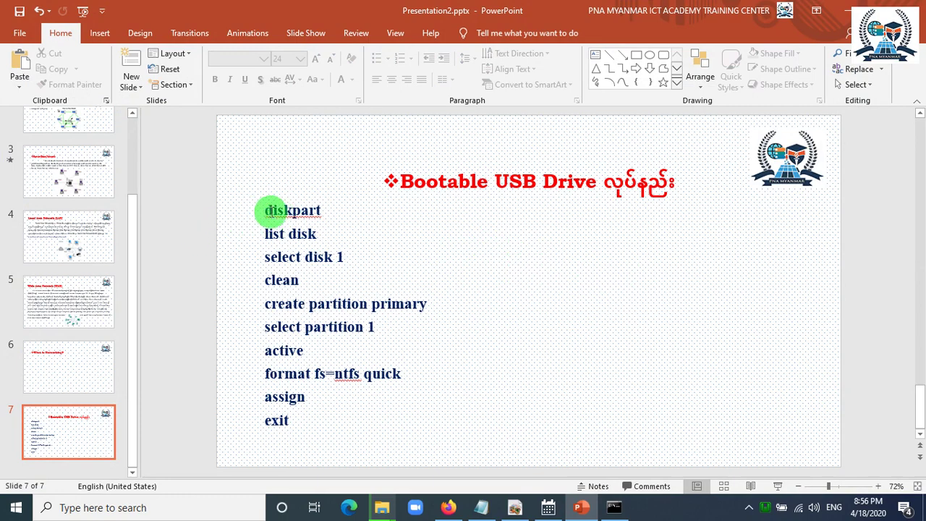
{"action": "double_click", "coordinate": [309, 210]}
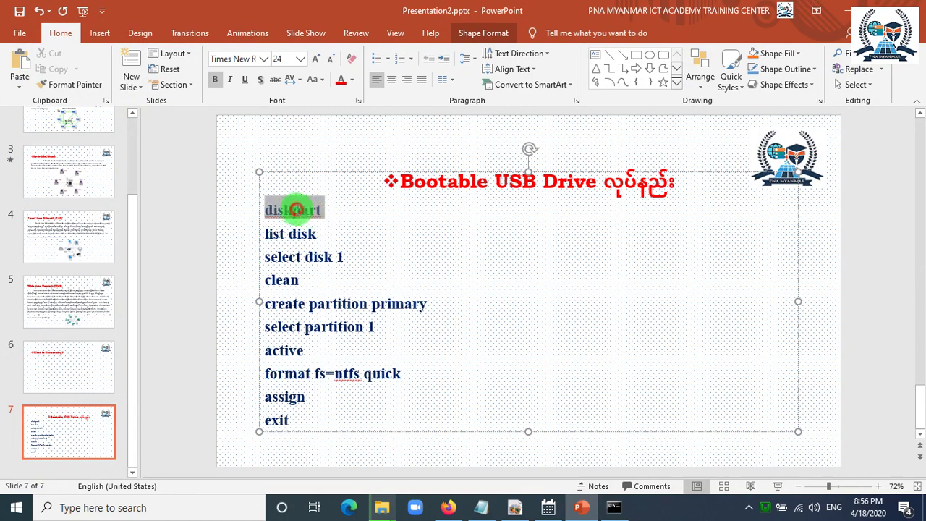
{"action": "left_click_drag", "start_coordinate": [320, 234], "coordinate": [246, 228]}
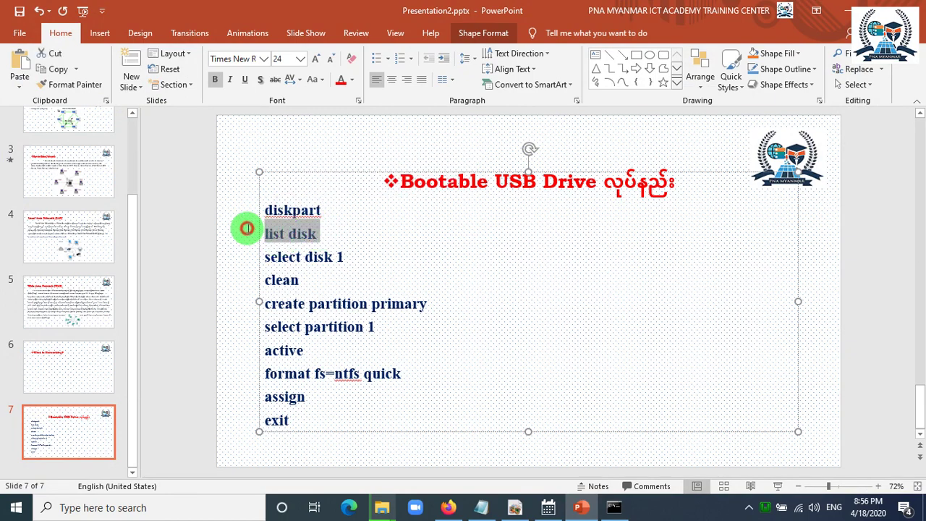
{"action": "left_click", "coordinate": [330, 256]}
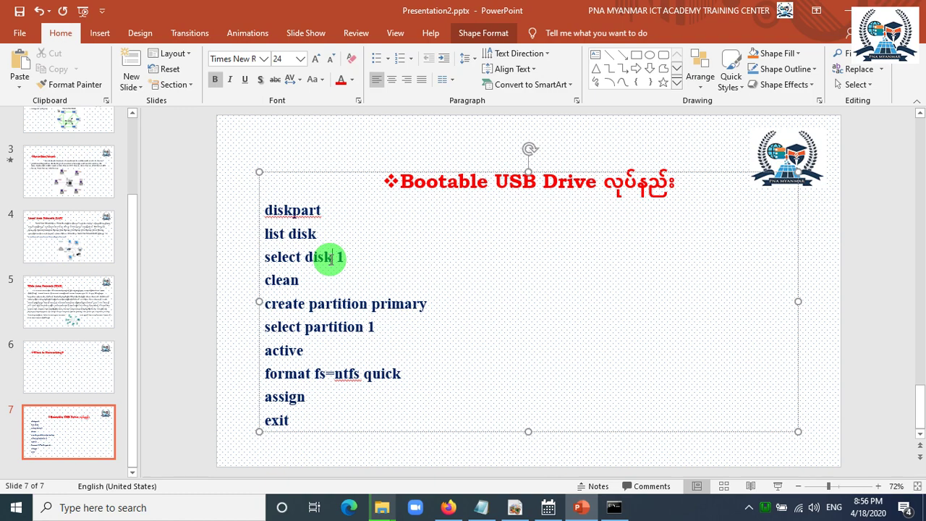
{"action": "left_click_drag", "start_coordinate": [317, 234], "coordinate": [260, 233]}
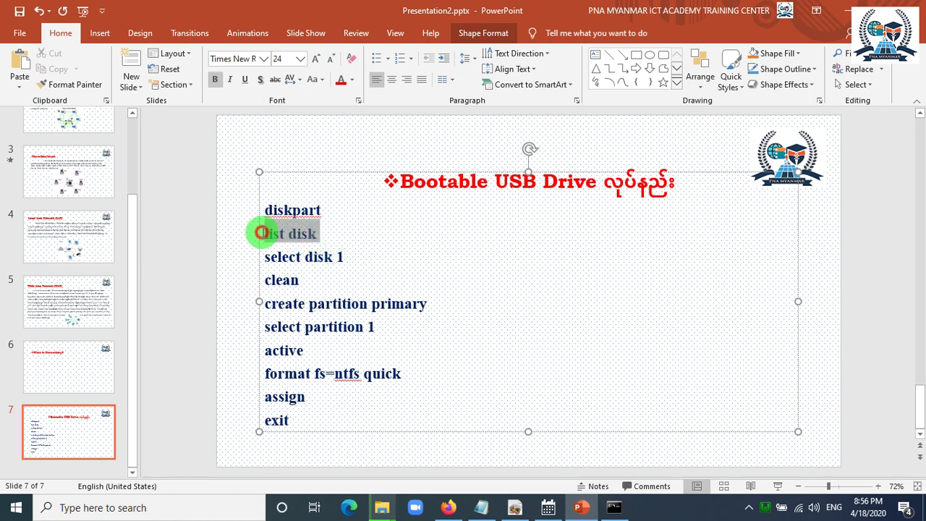
{"action": "left_click", "coordinate": [283, 256]}
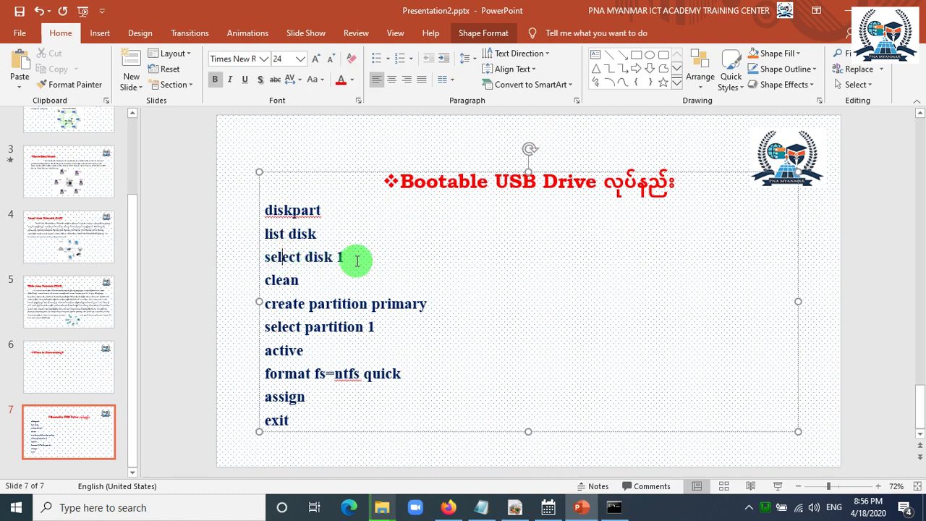
{"action": "left_click_drag", "start_coordinate": [355, 259], "coordinate": [283, 256]}
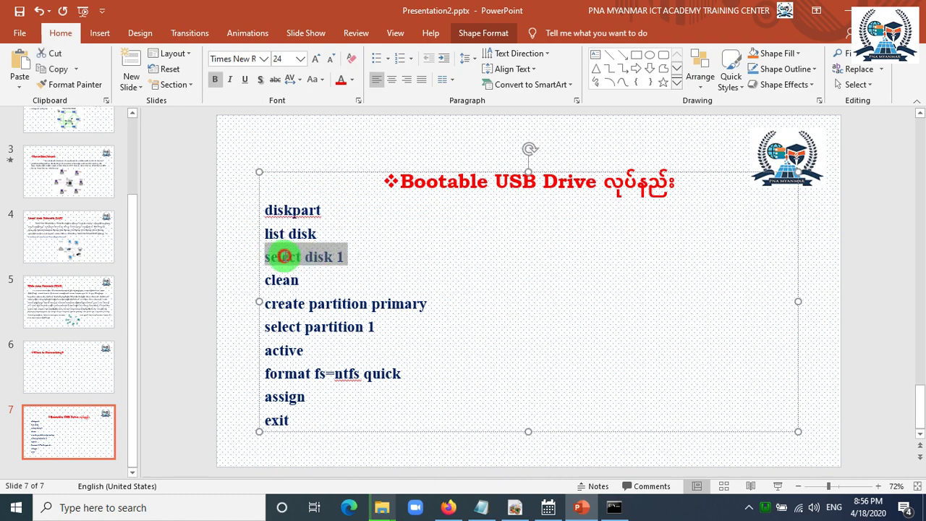
{"action": "left_click", "coordinate": [336, 281]}
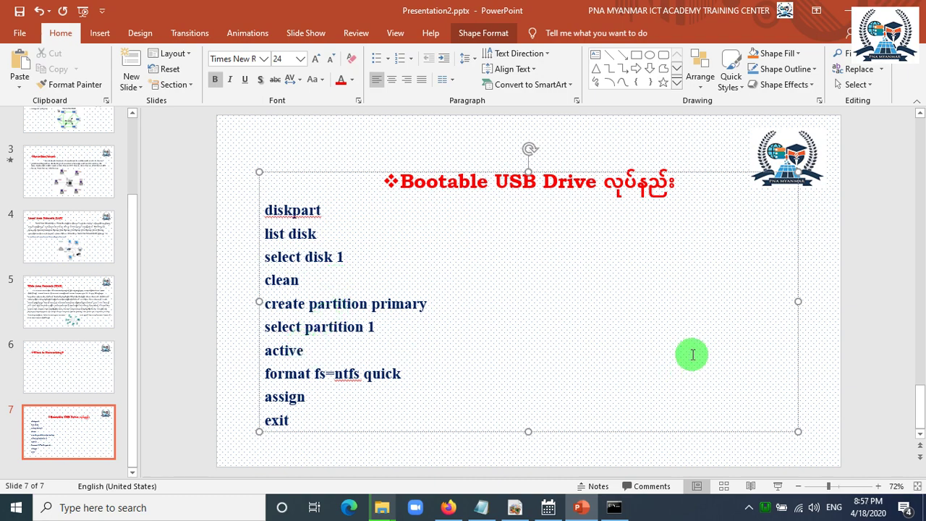
{"action": "left_click", "coordinate": [833, 324]}
{"action": "left_click", "coordinate": [848, 10]}
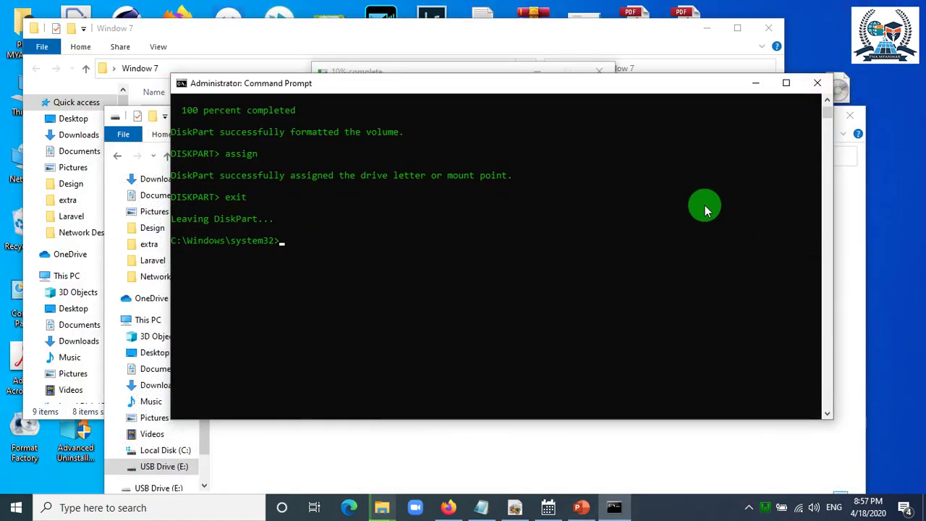
Step: Cancel the running file copy to the USB drive and close the Command Prompt and both File Explorer windows
{"action": "left_click", "coordinate": [816, 81]}
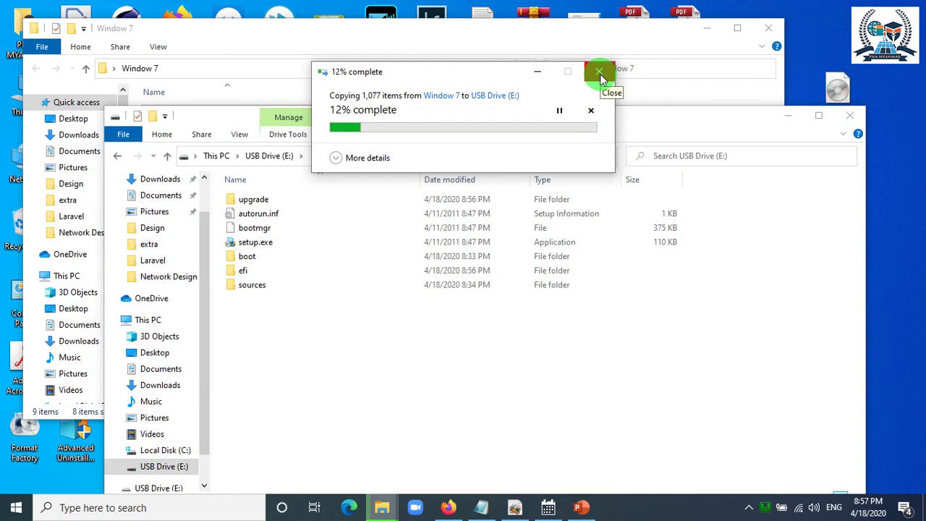
{"action": "left_click", "coordinate": [591, 111]}
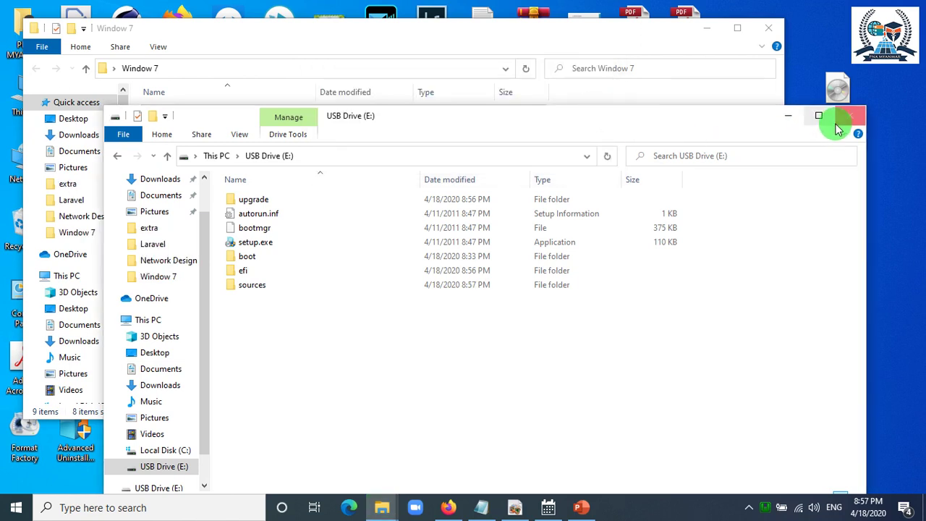
{"action": "left_click", "coordinate": [220, 157]}
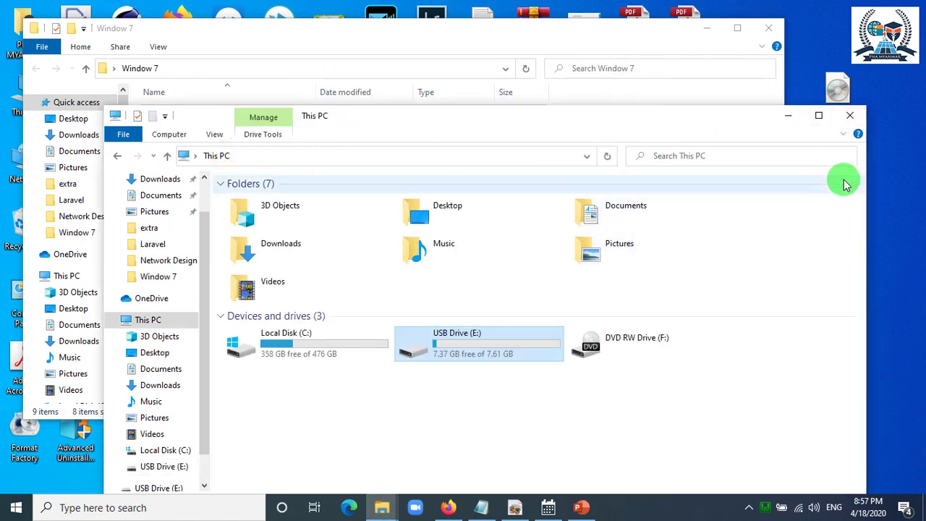
{"action": "left_click", "coordinate": [849, 115]}
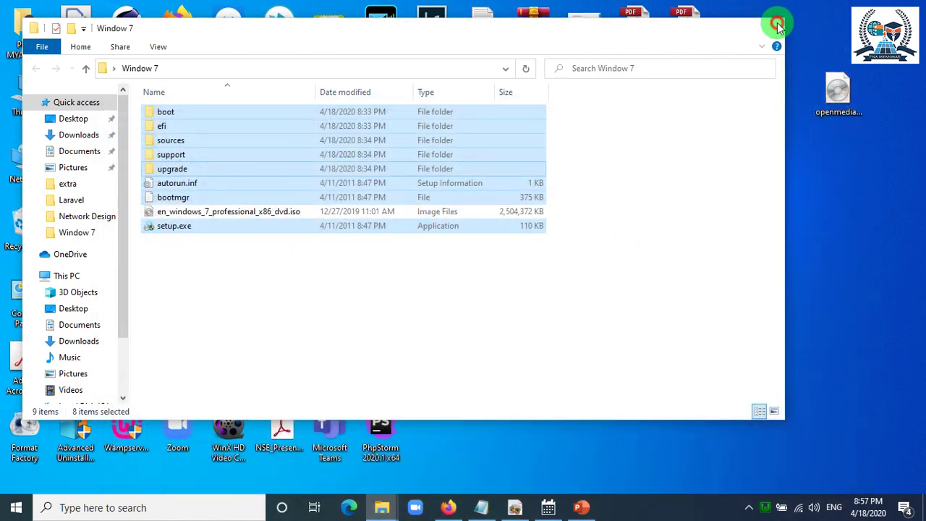
{"action": "left_click", "coordinate": [768, 27]}
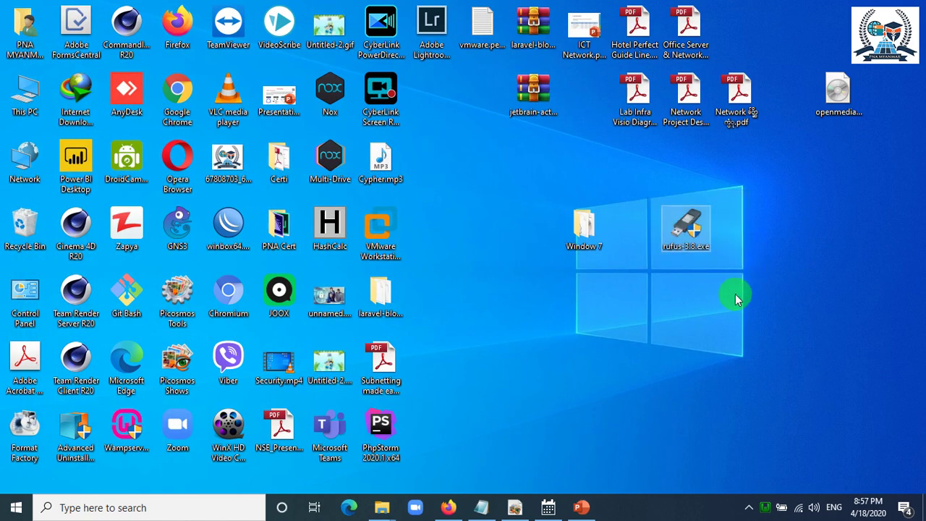
{"action": "right_click", "coordinate": [521, 288]}
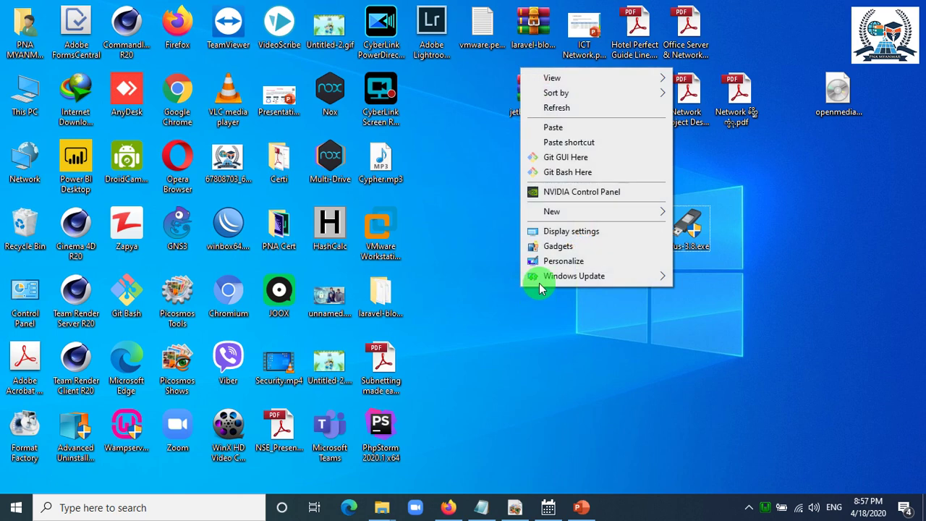
{"action": "left_click", "coordinate": [557, 110]}
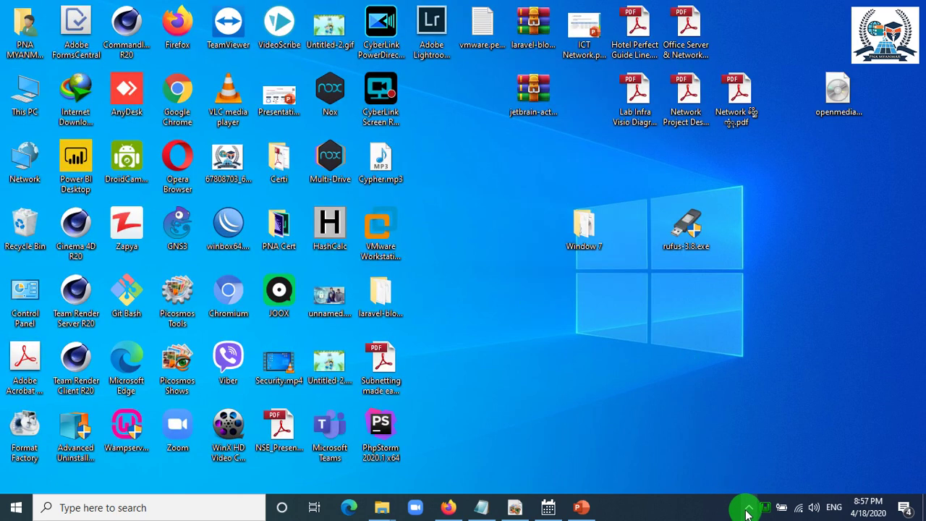